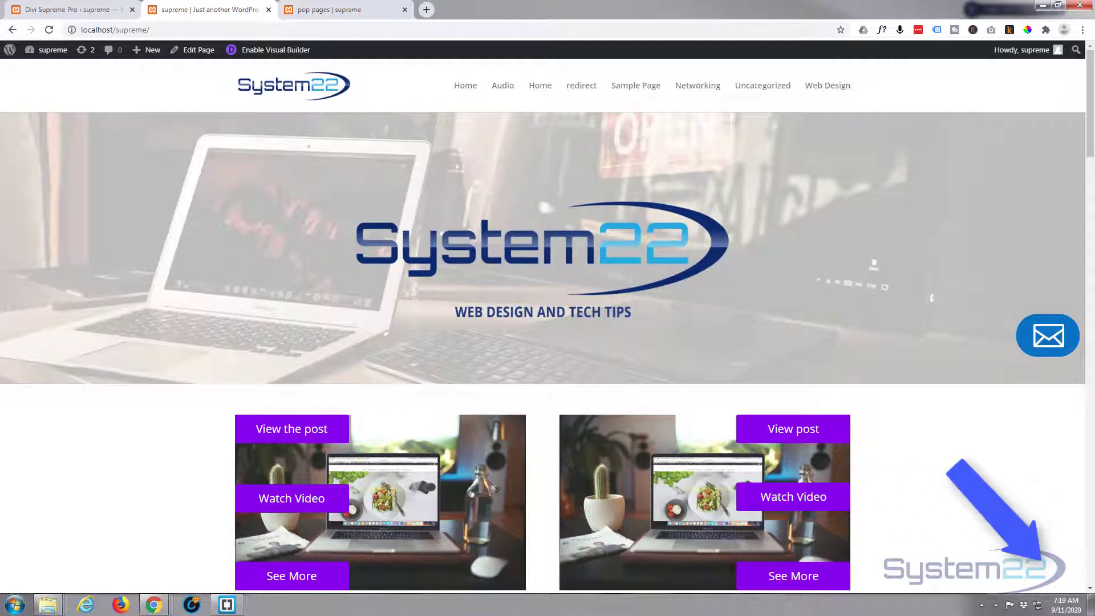
Open the example popup from the laptop image on the supreme homepage, look through its content boxes, and close it
scroll(838, 291, down, 14)
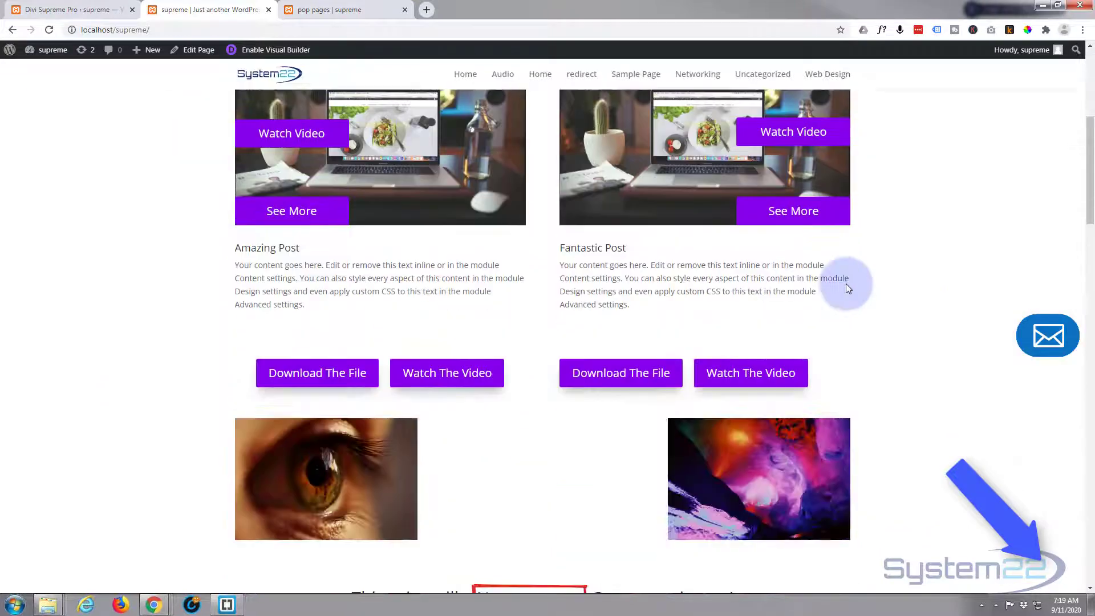
scroll(847, 283, down, 7)
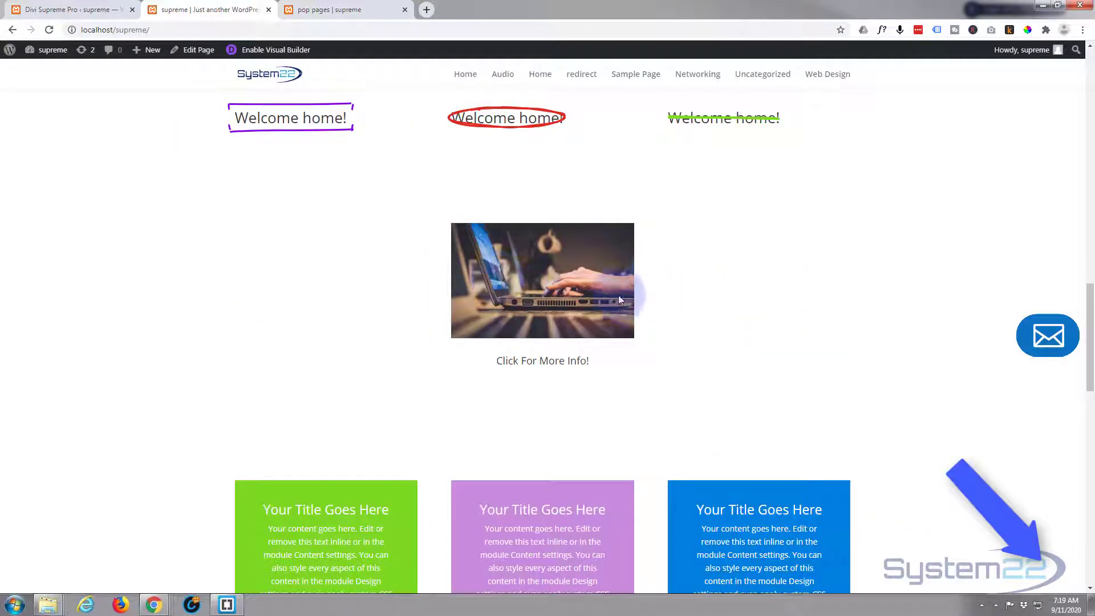
click(560, 307)
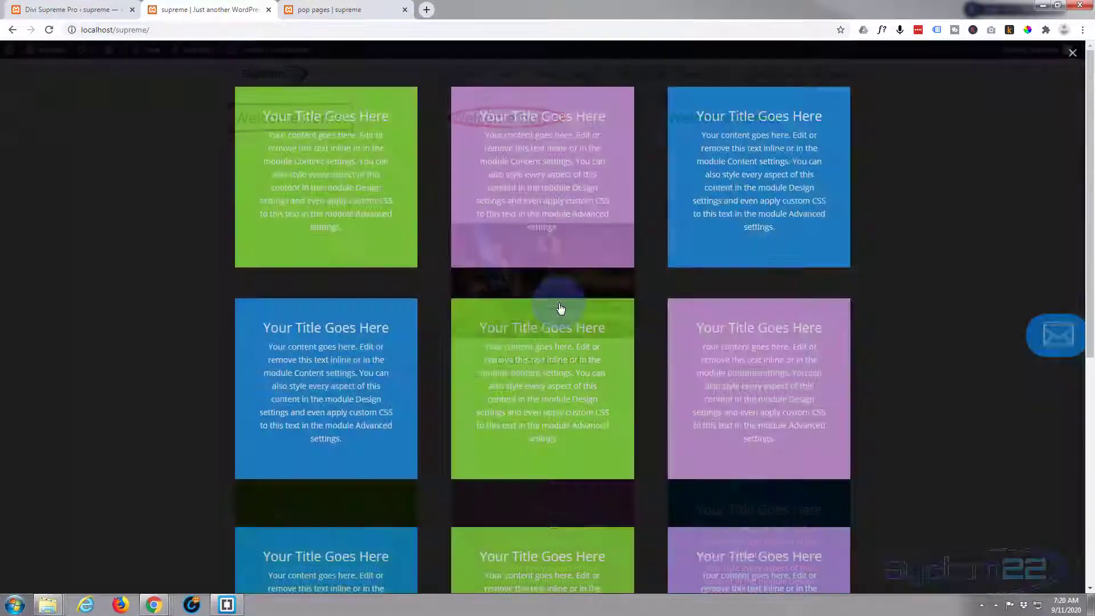
scroll(152, 225, down, 3)
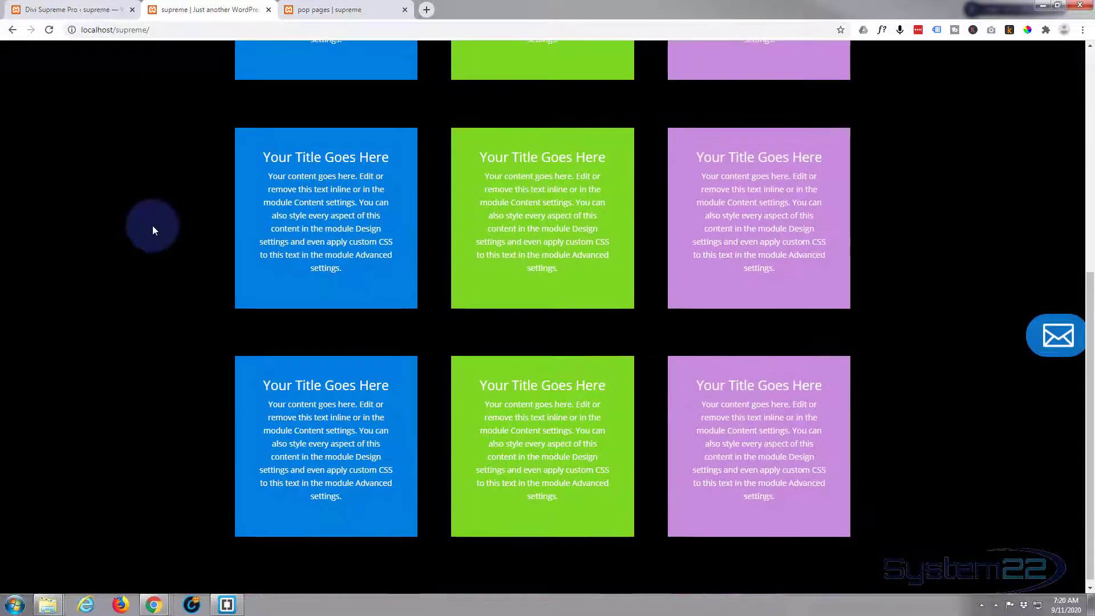
scroll(154, 225, up, 3)
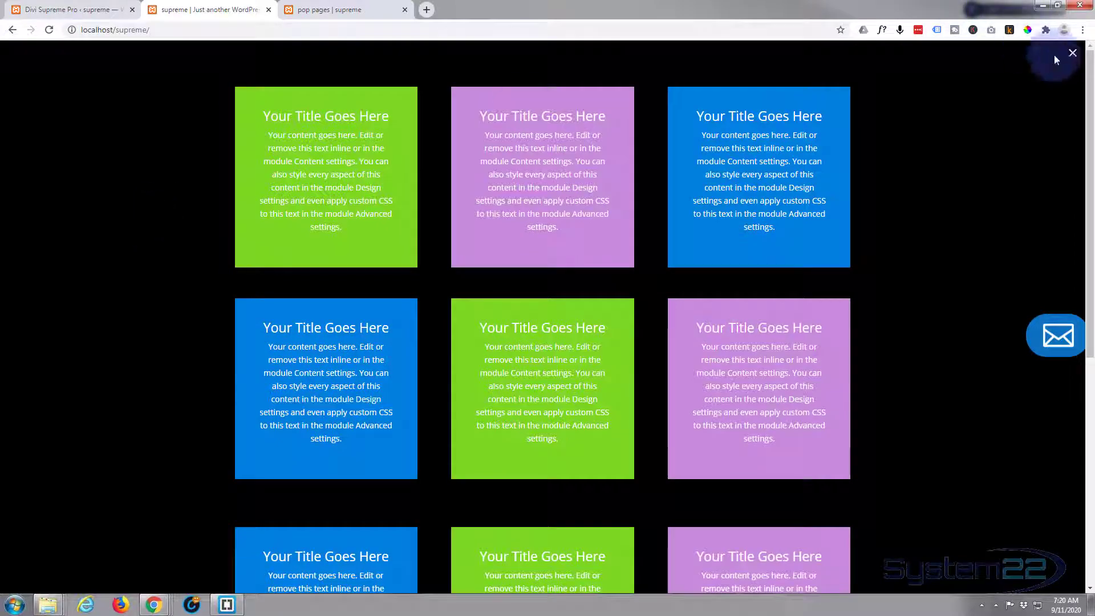
click(1072, 53)
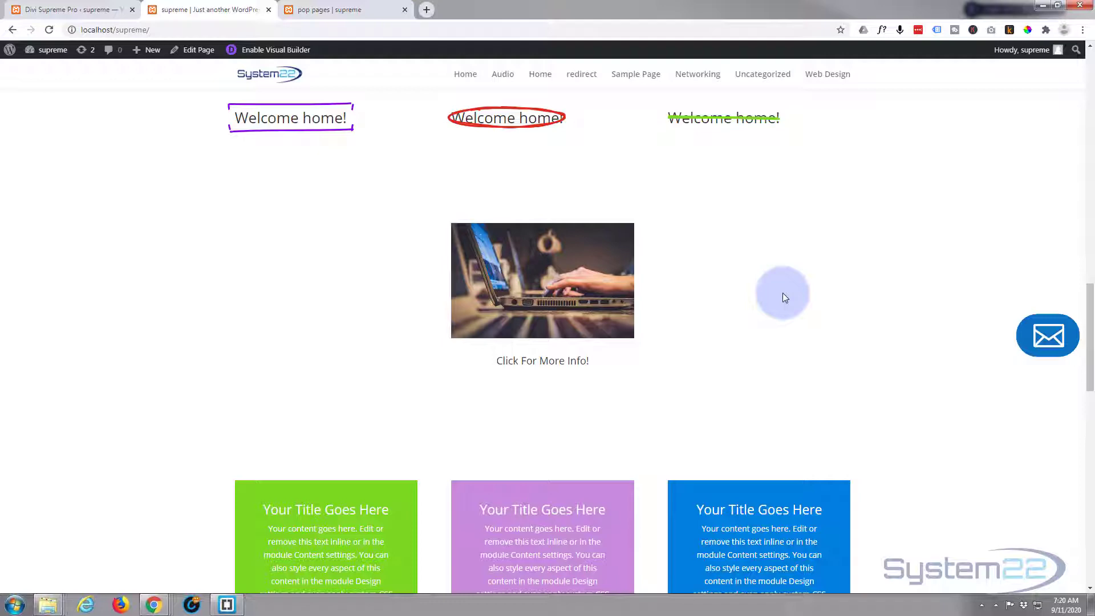
Switch to the pop pages builder tab and review the Section 1, Section 2 and Section 3 content
click(329, 13)
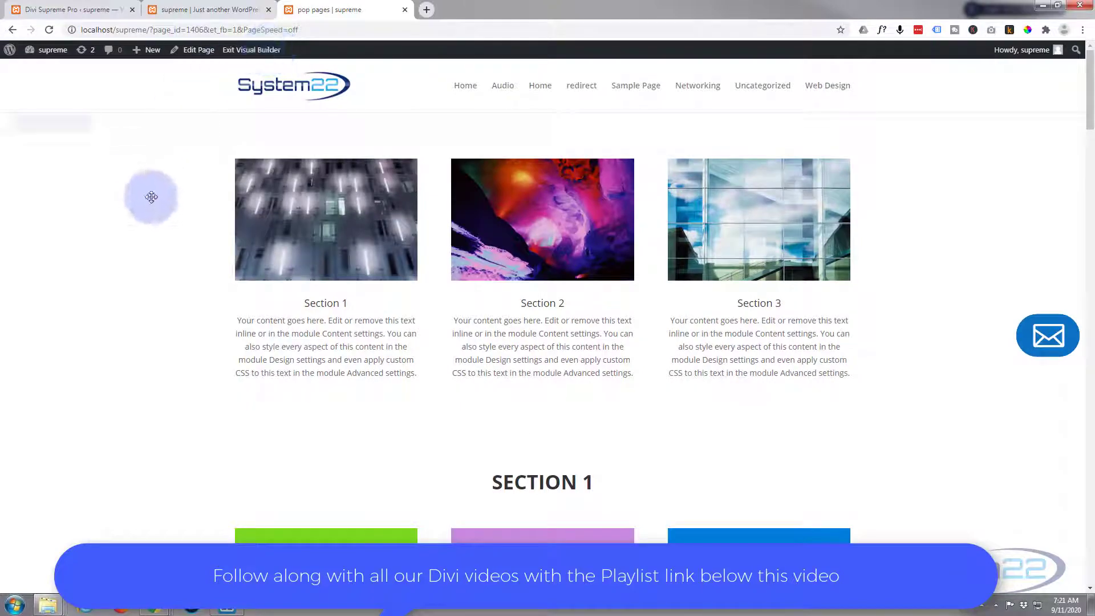
scroll(151, 195, down, 5)
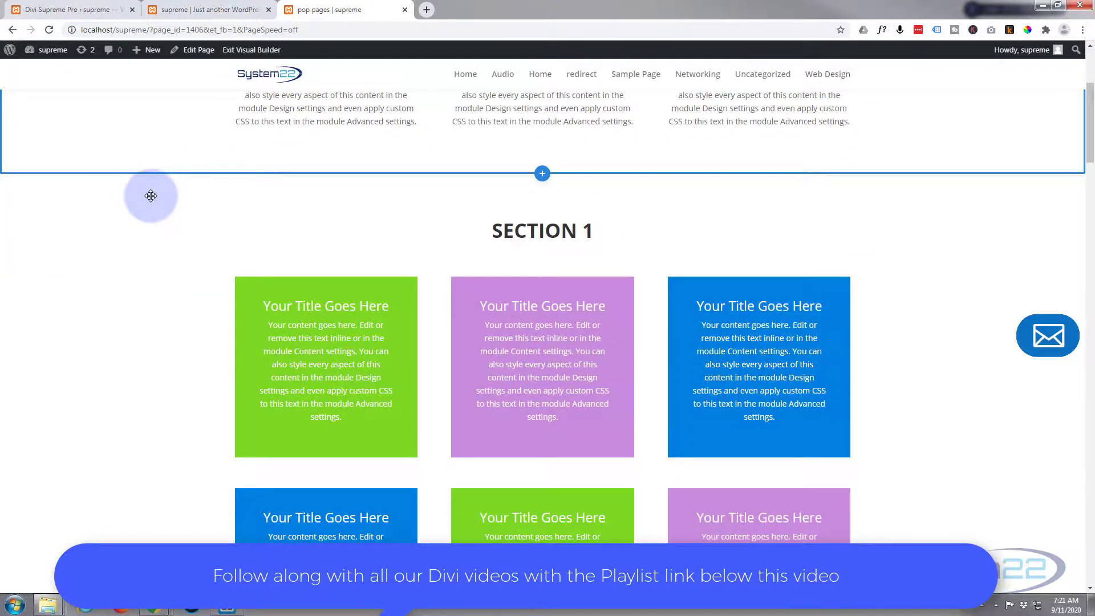
scroll(151, 196, down, 5)
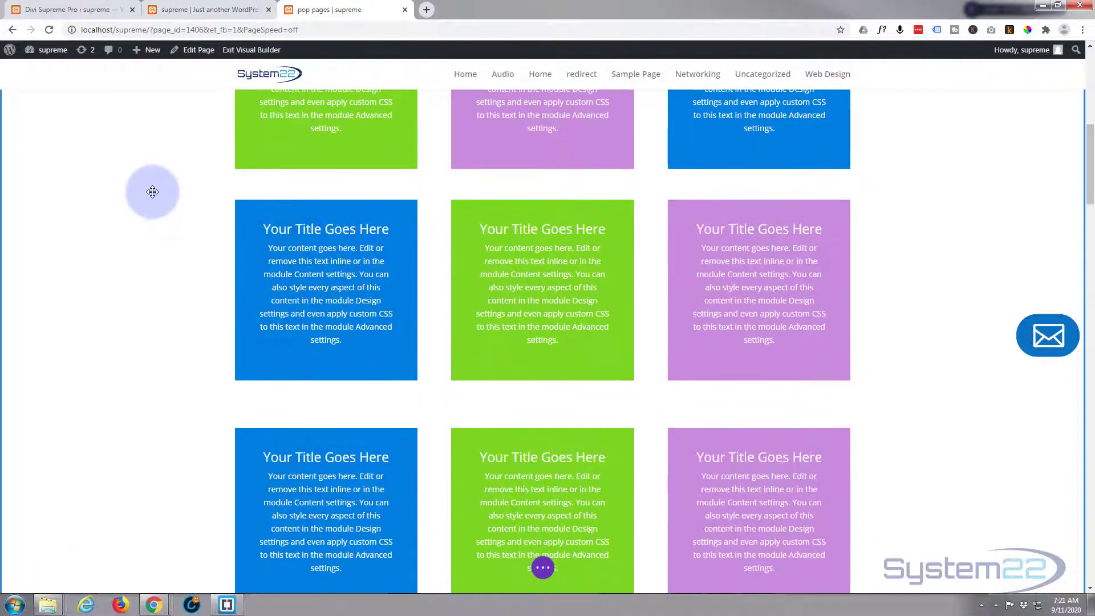
scroll(152, 192, down, 10)
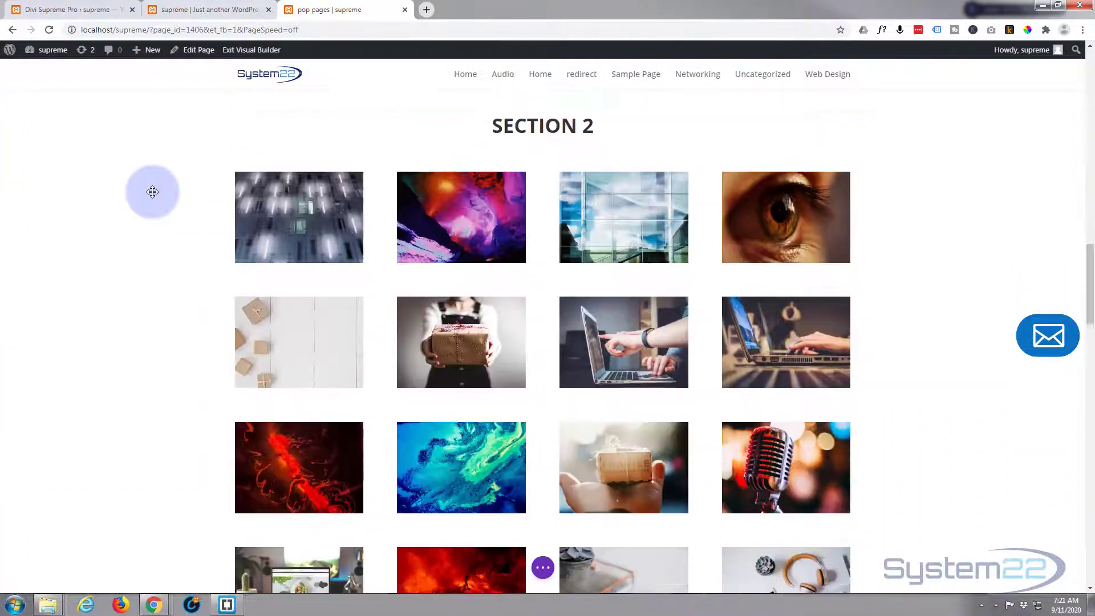
scroll(152, 192, down, 14)
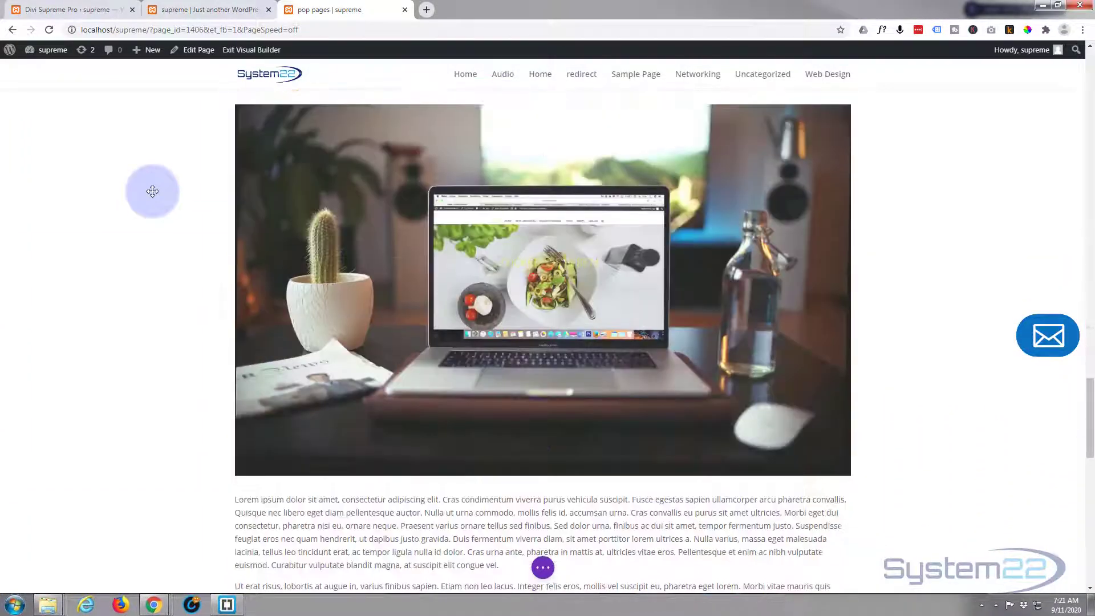
scroll(152, 191, down, 10)
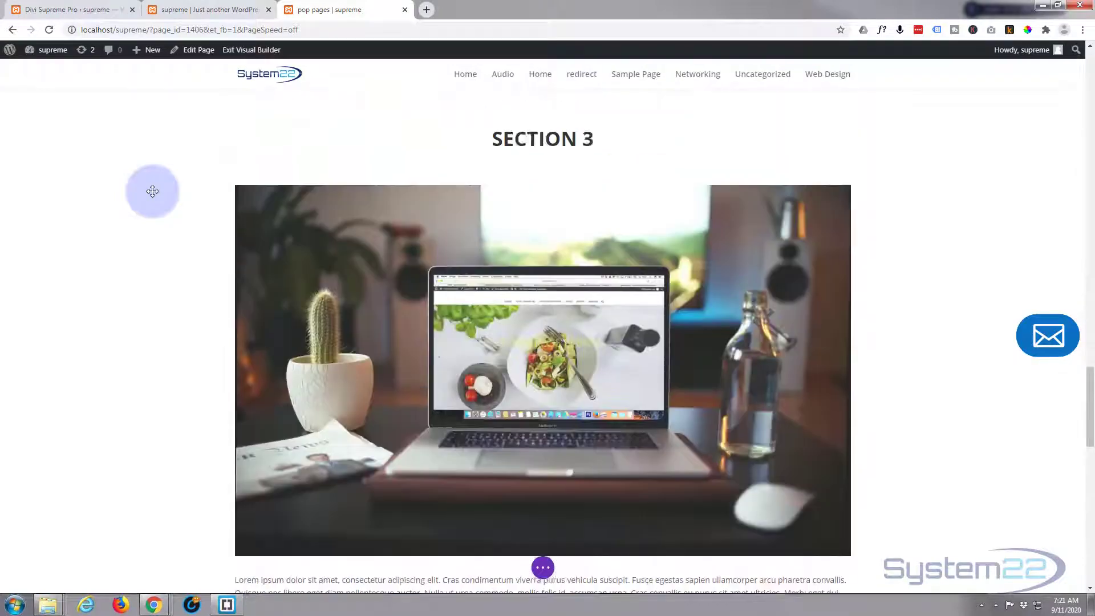
scroll(152, 191, up, 18)
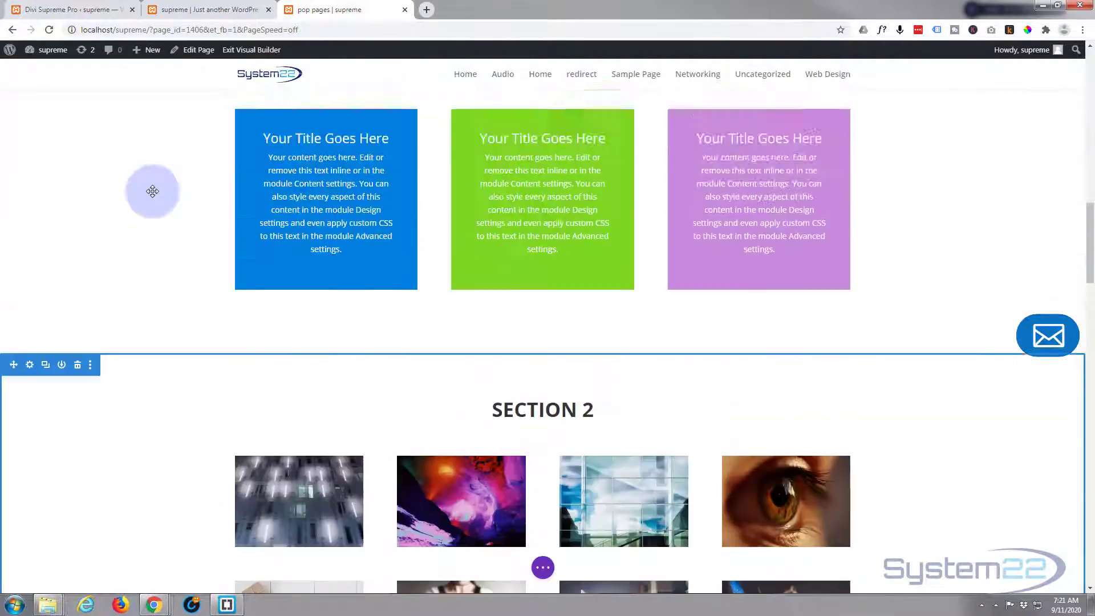
scroll(152, 192, up, 12)
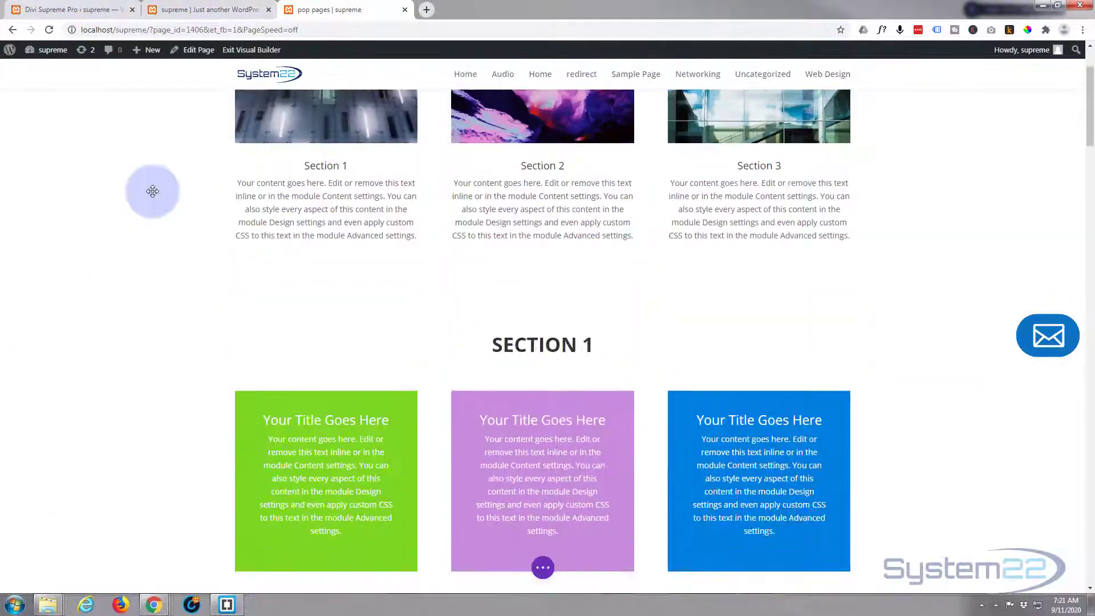
scroll(152, 192, up, 3)
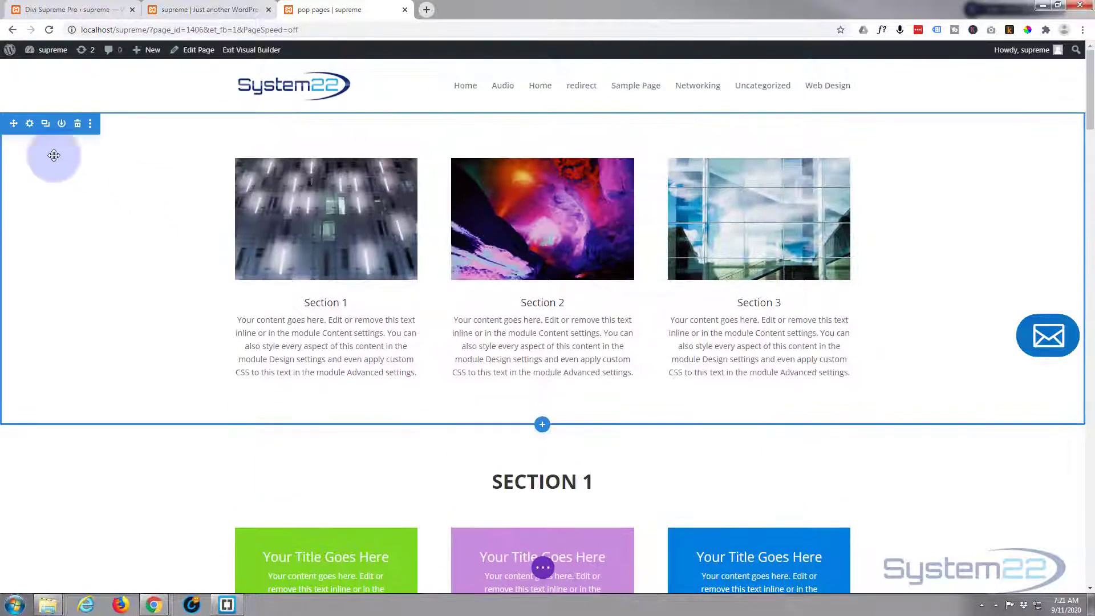
Check the Enable Divi Popup option in the general settings of Divi Supreme Pro
click(51, 10)
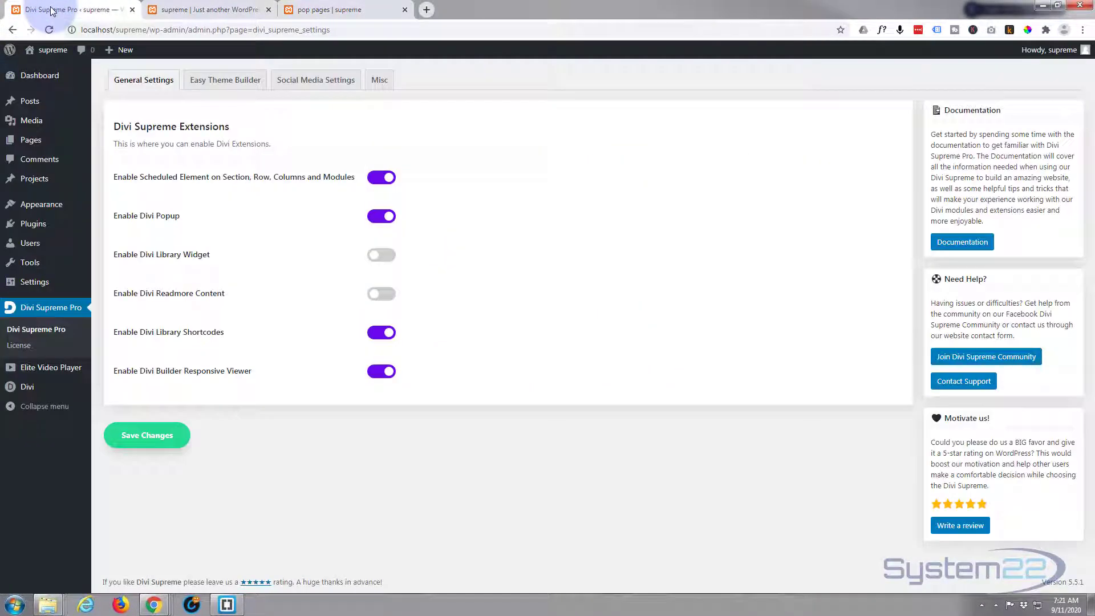
click(47, 312)
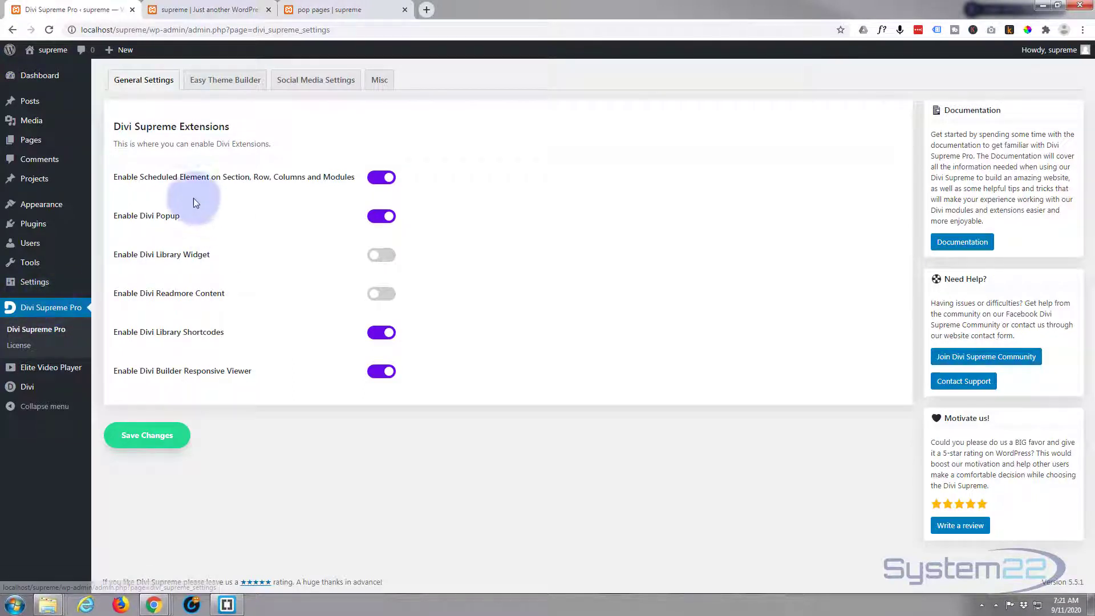
click(136, 224)
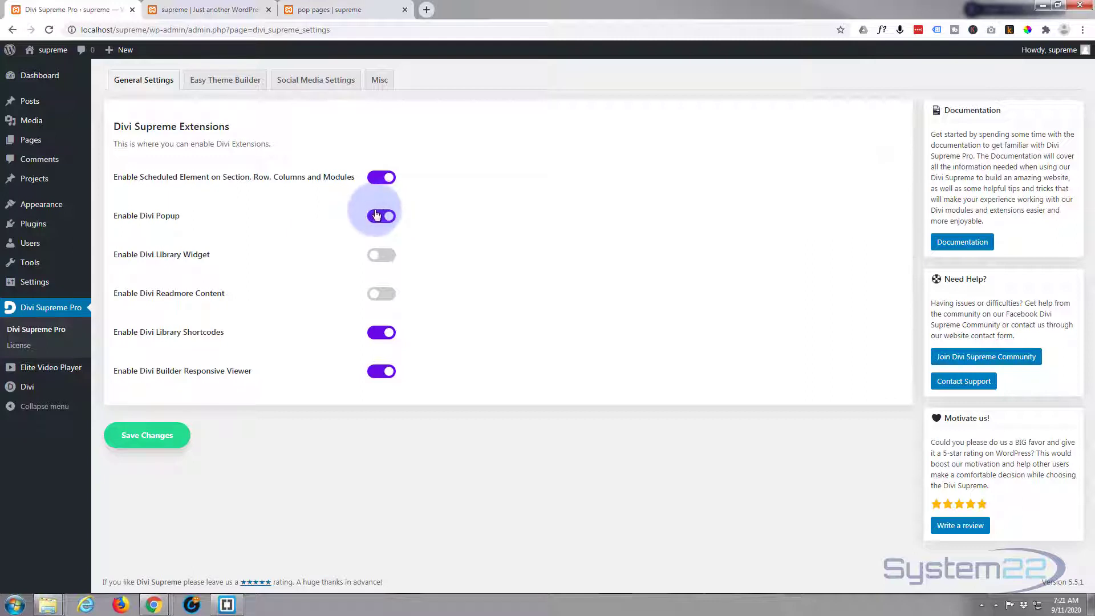
click(151, 444)
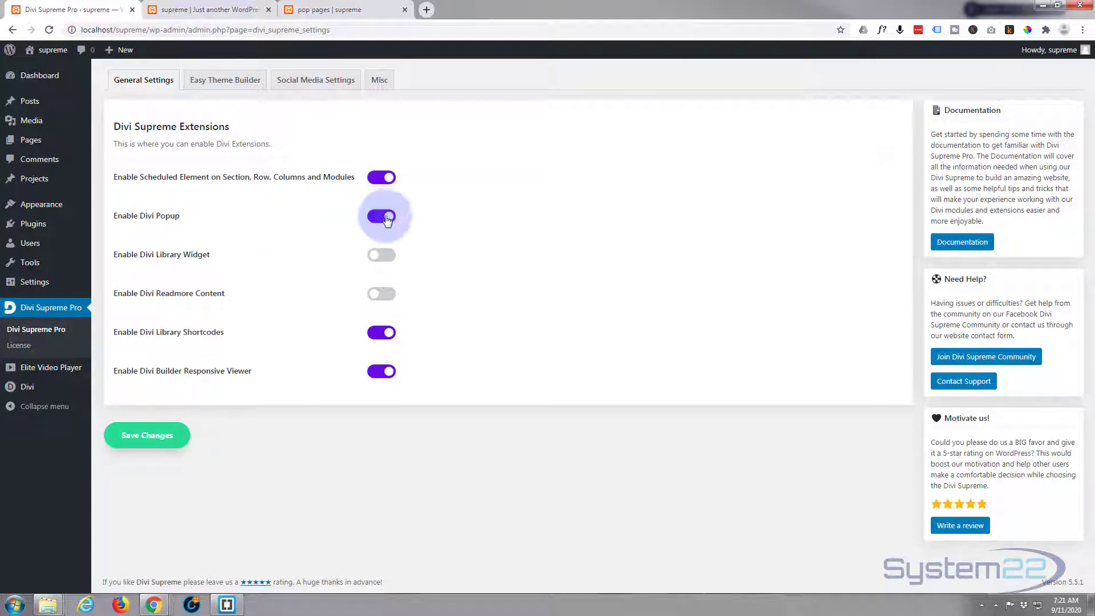
Return to the pop pages builder and save the section headed SECTION 1 to the Divi Library as a non-global layout
click(343, 9)
scroll(139, 346, down, 3)
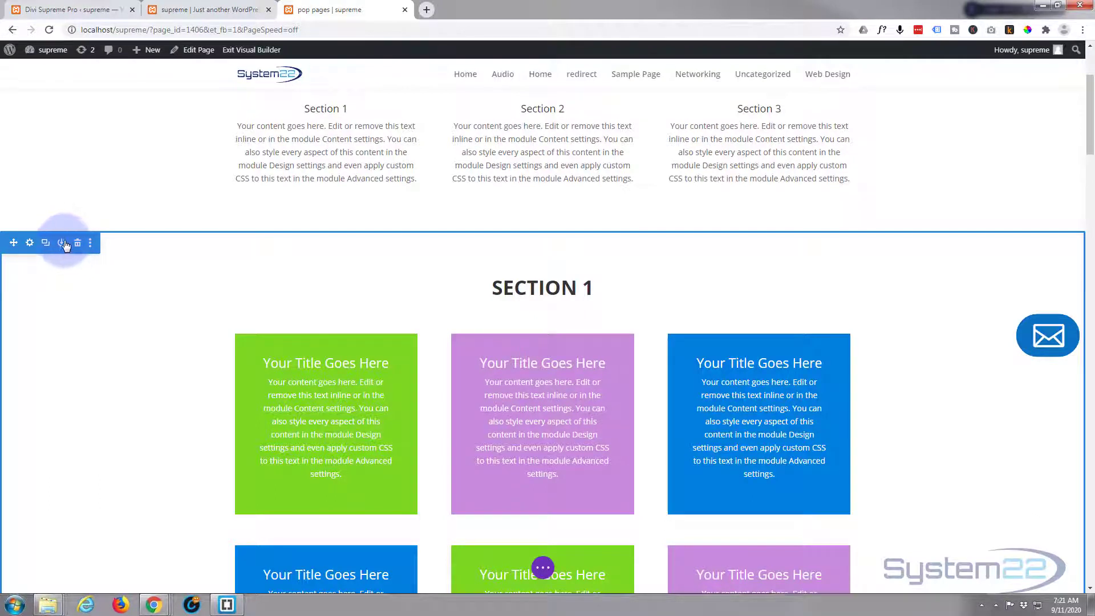
click(61, 244)
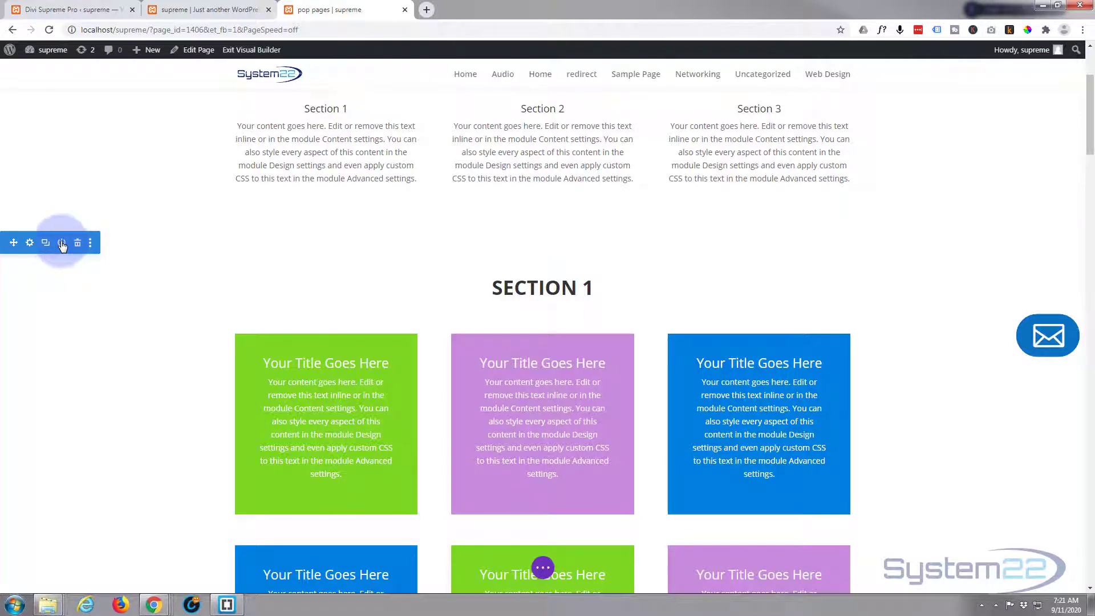
click(63, 363)
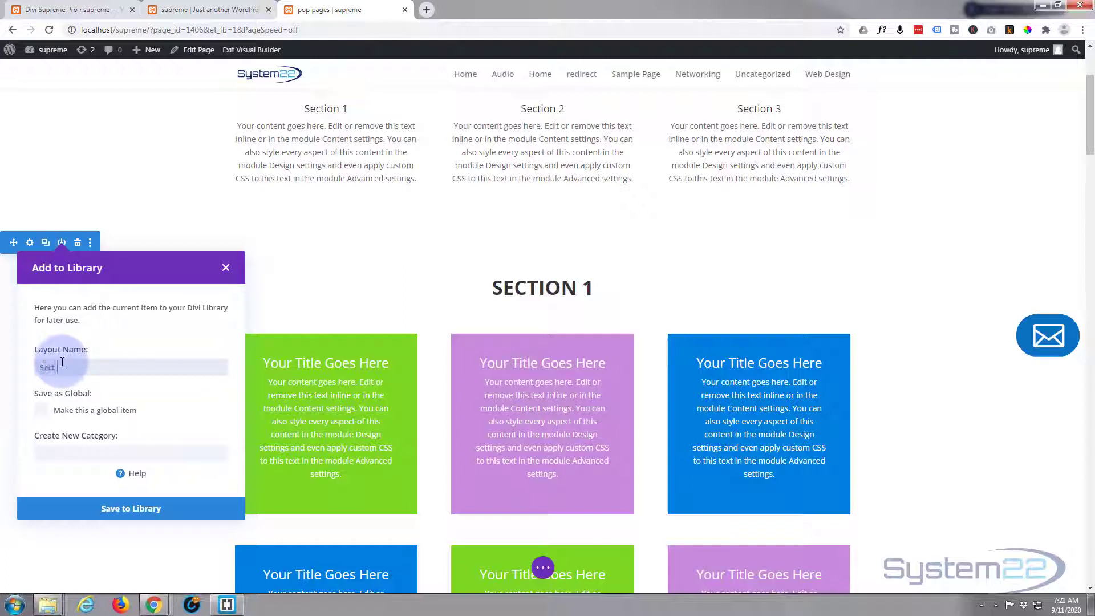
click(141, 508)
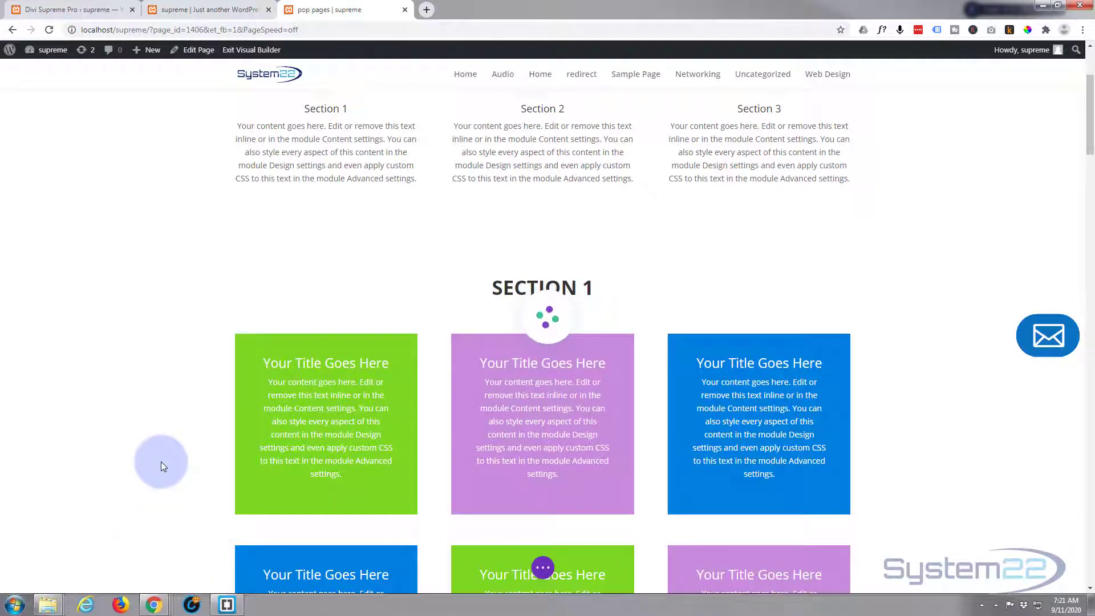
Delete the section headed SECTION 1 with the coloured content boxes from the page
scroll(162, 463, down, 8)
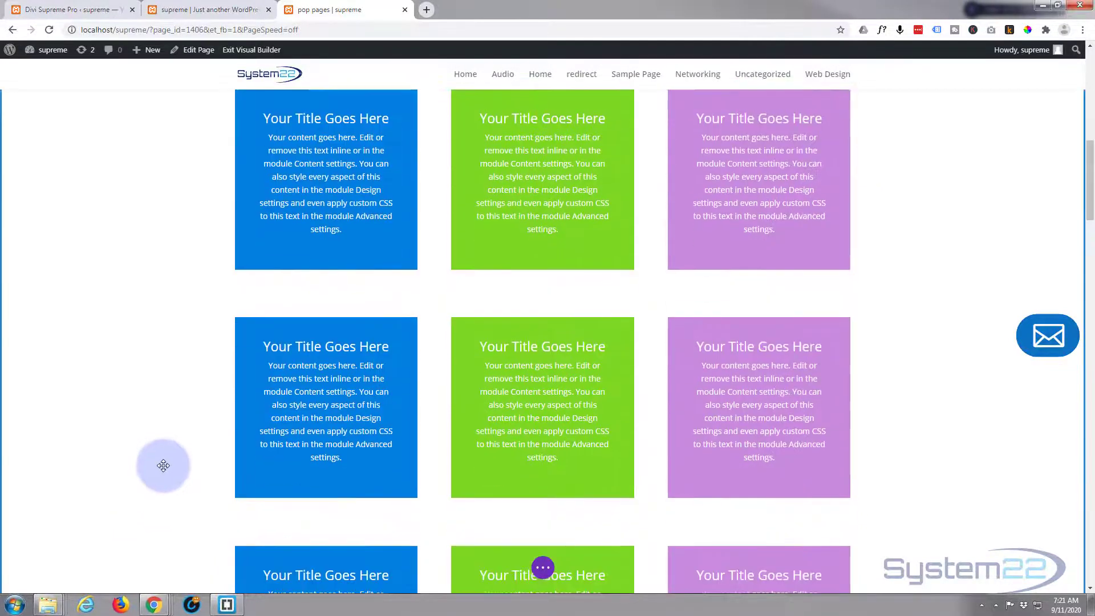
scroll(163, 465, up, 8)
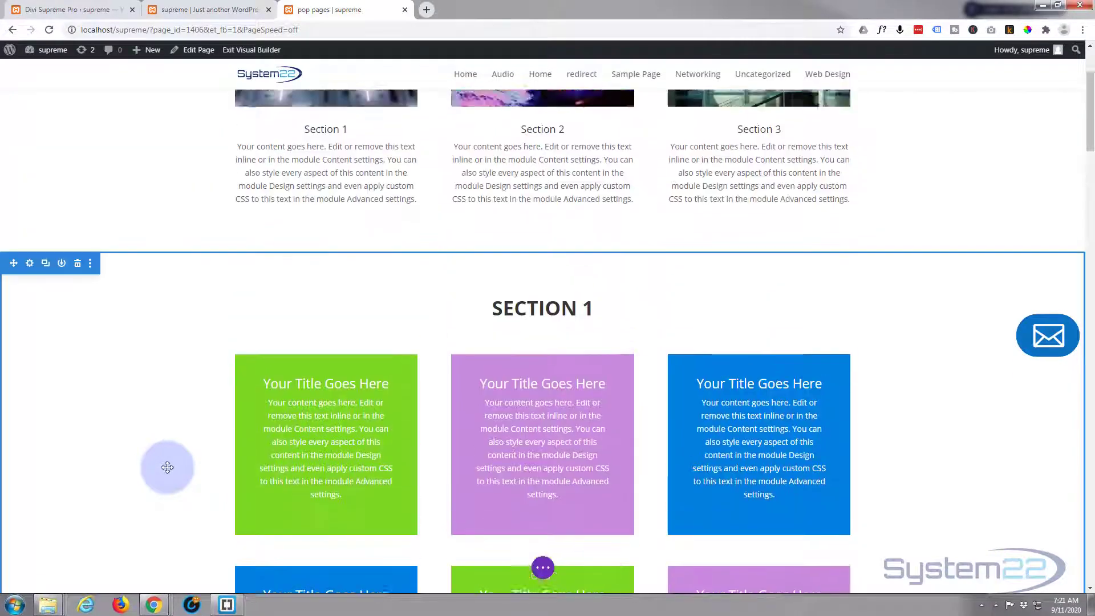
scroll(167, 468, up, 2)
click(78, 358)
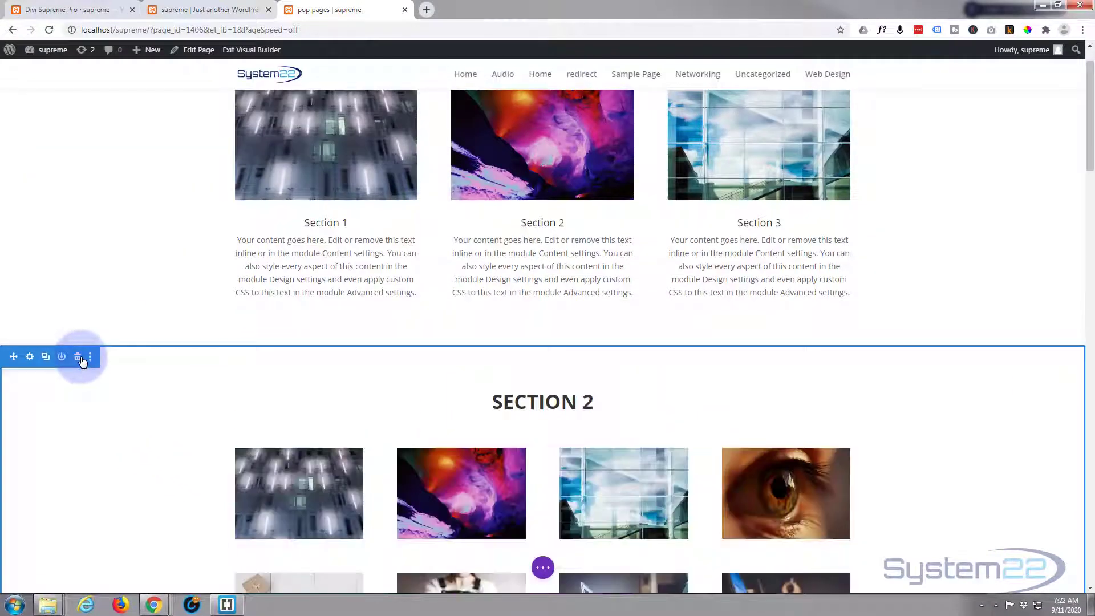
Save the section headed SECTION 2 to the Divi Library as "Sec 2" and delete it from the page
click(62, 357)
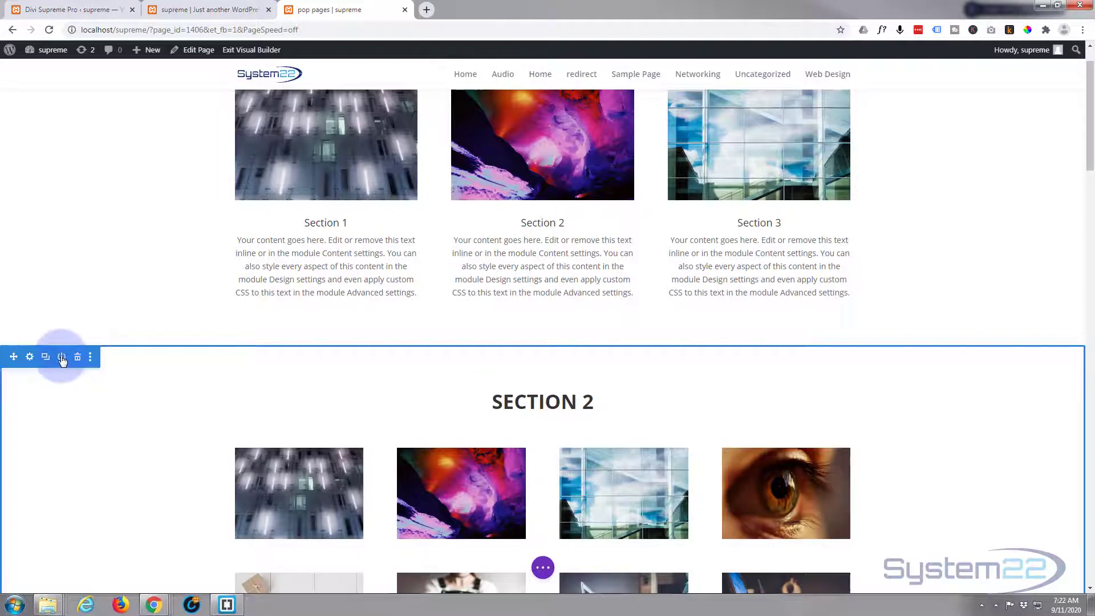
click(41, 191)
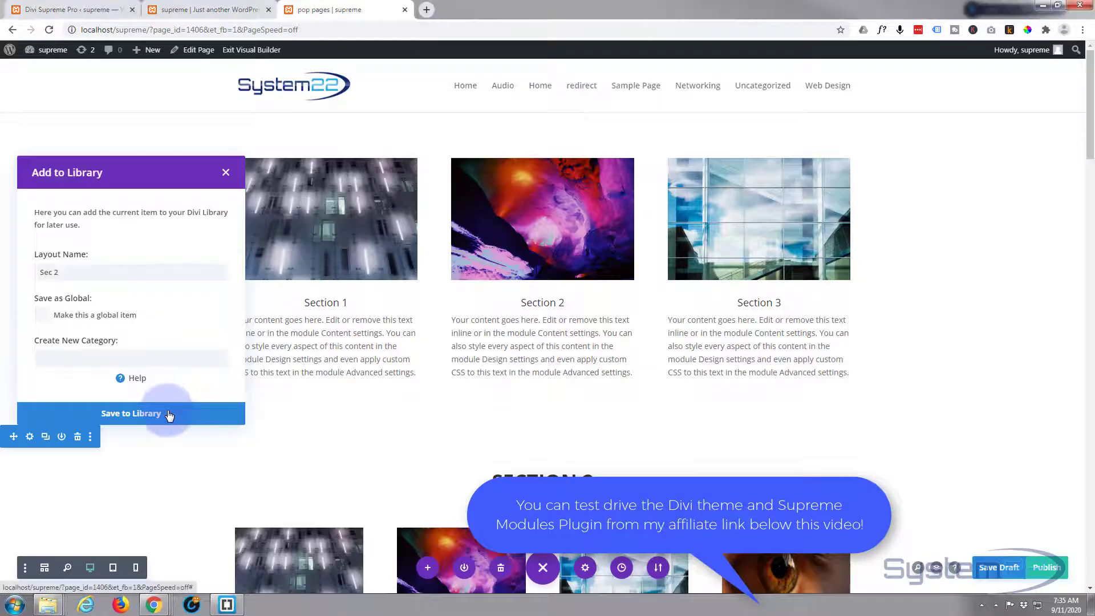
click(168, 413)
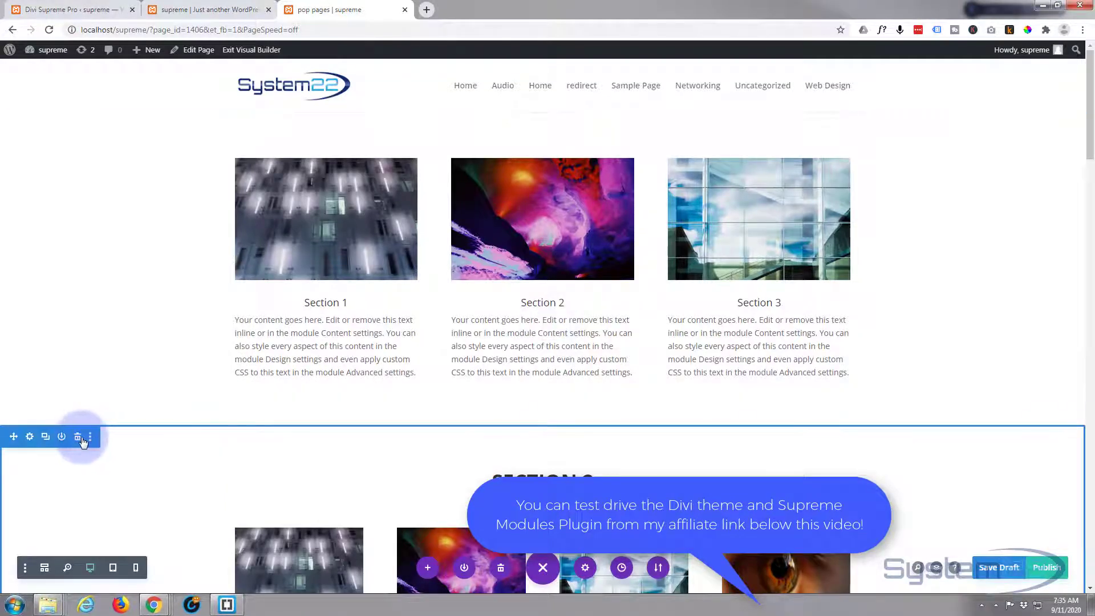
click(78, 438)
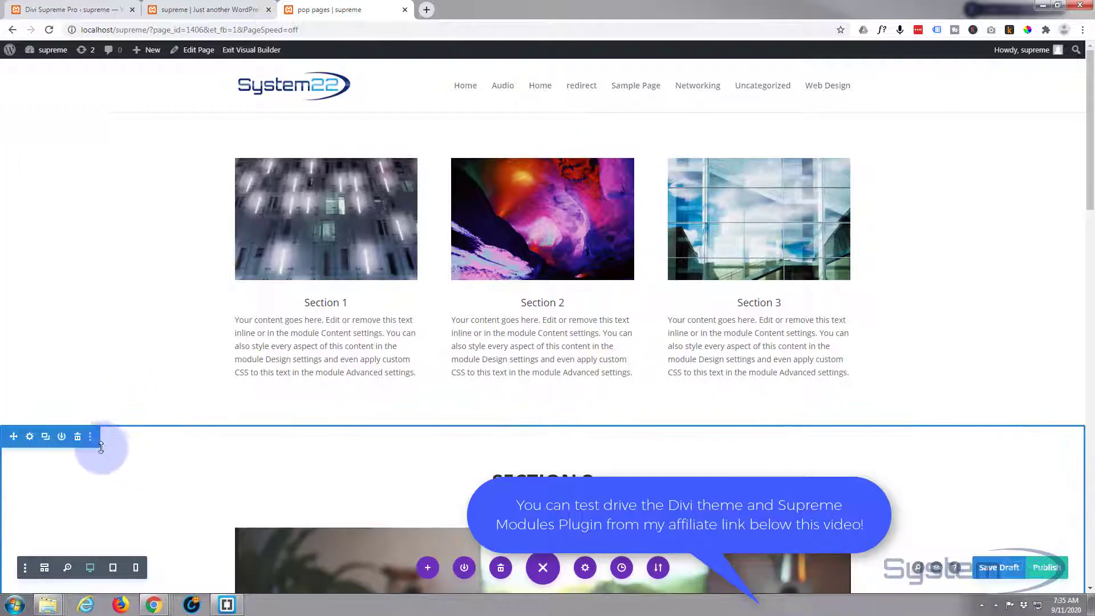
Save the section headed SECTION 3 with the large laptop image to the Divi Library as a non-global layout
click(62, 436)
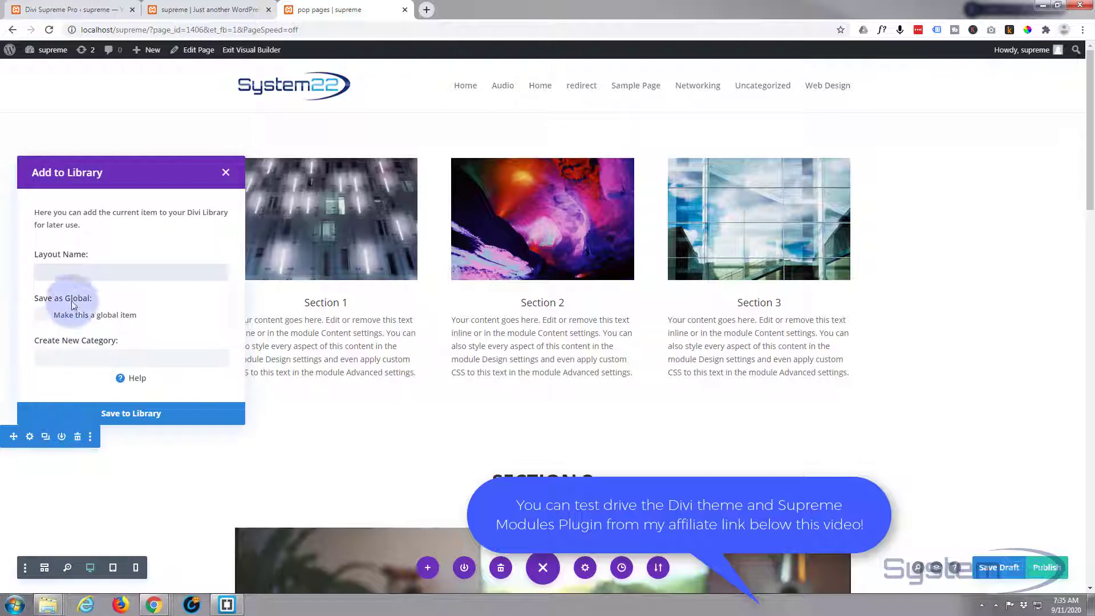
click(67, 268)
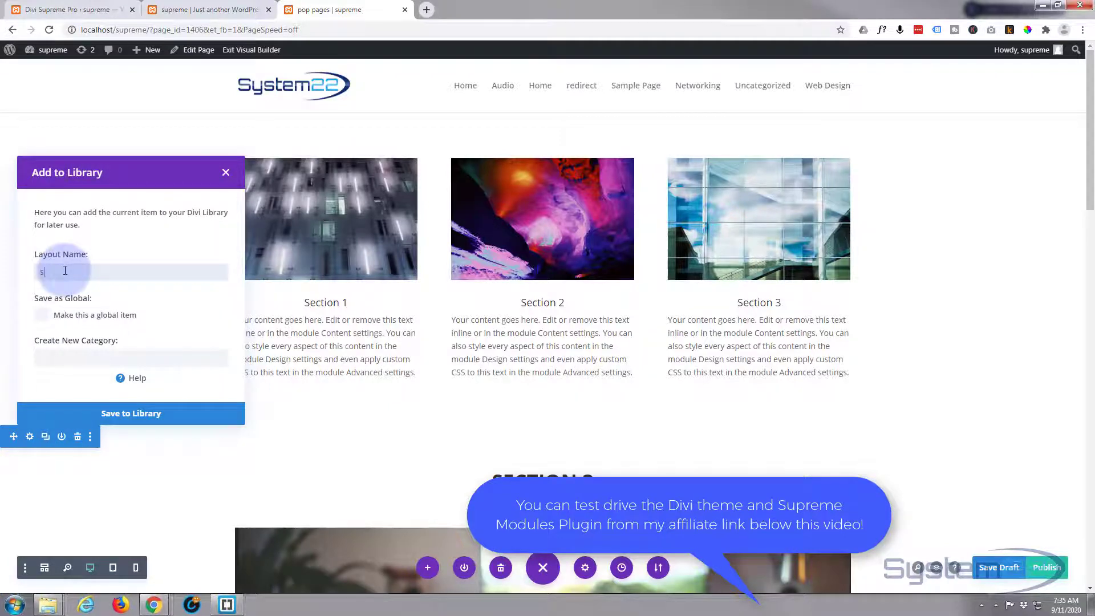
click(134, 414)
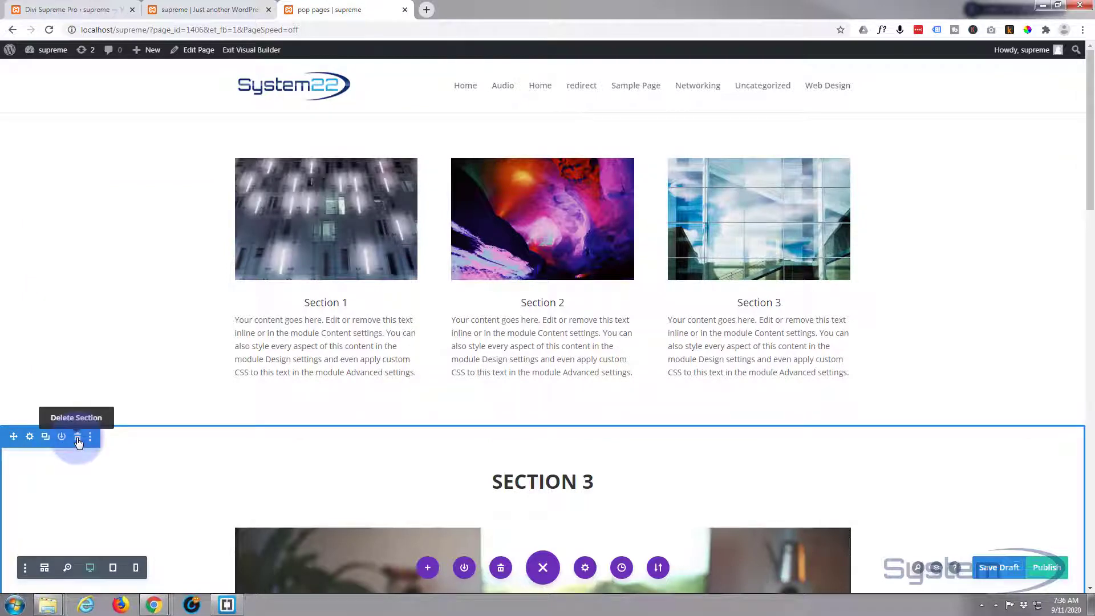
Delete the section headed SECTION 3 from the page and save the page as a draft
click(78, 437)
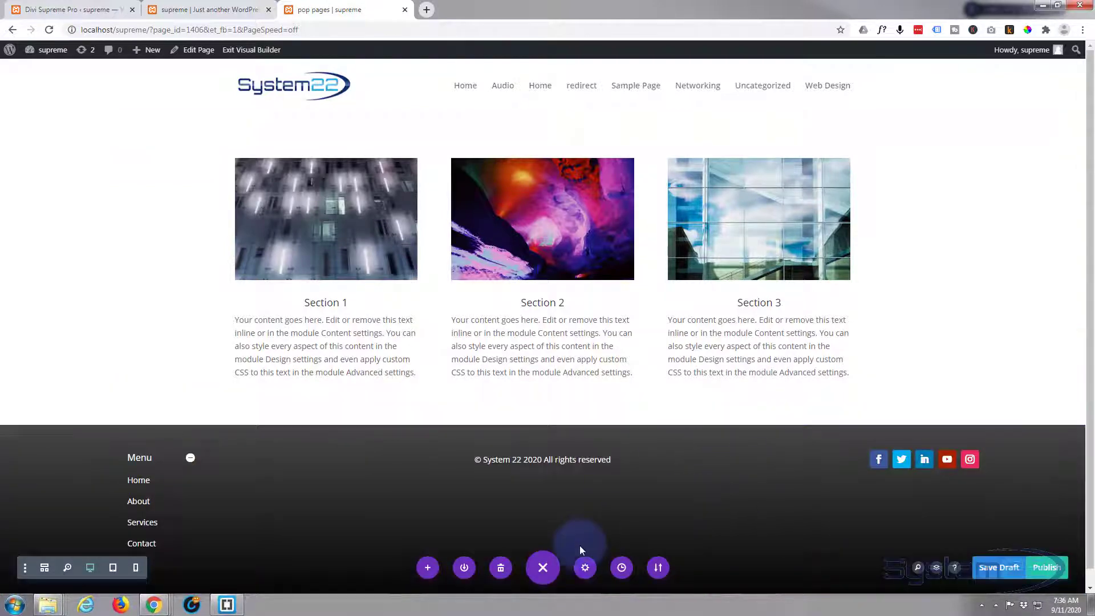
click(993, 568)
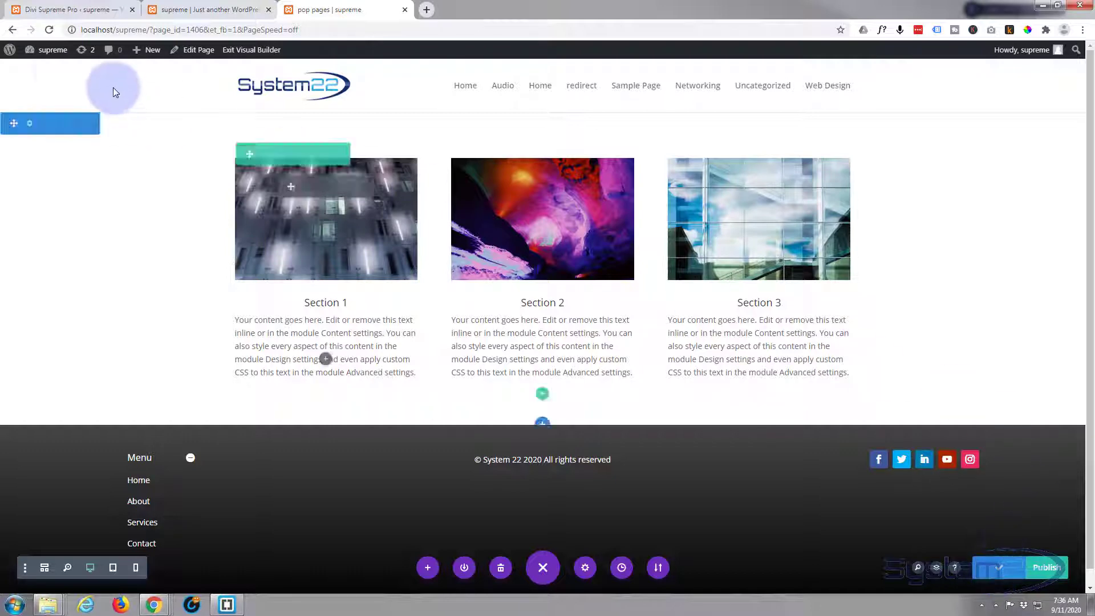
Check the Divi Popup extension setting in Divi Supreme Pro and enable Use Popup in the Section 1 blurb's visibility settings
click(50, 30)
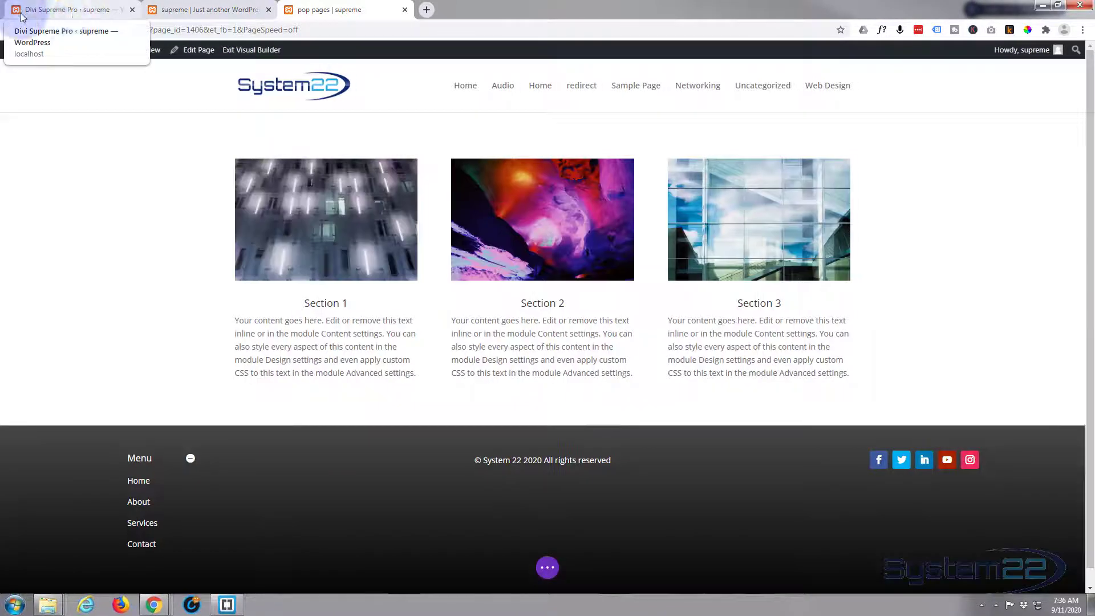
mouse_move(178, 276)
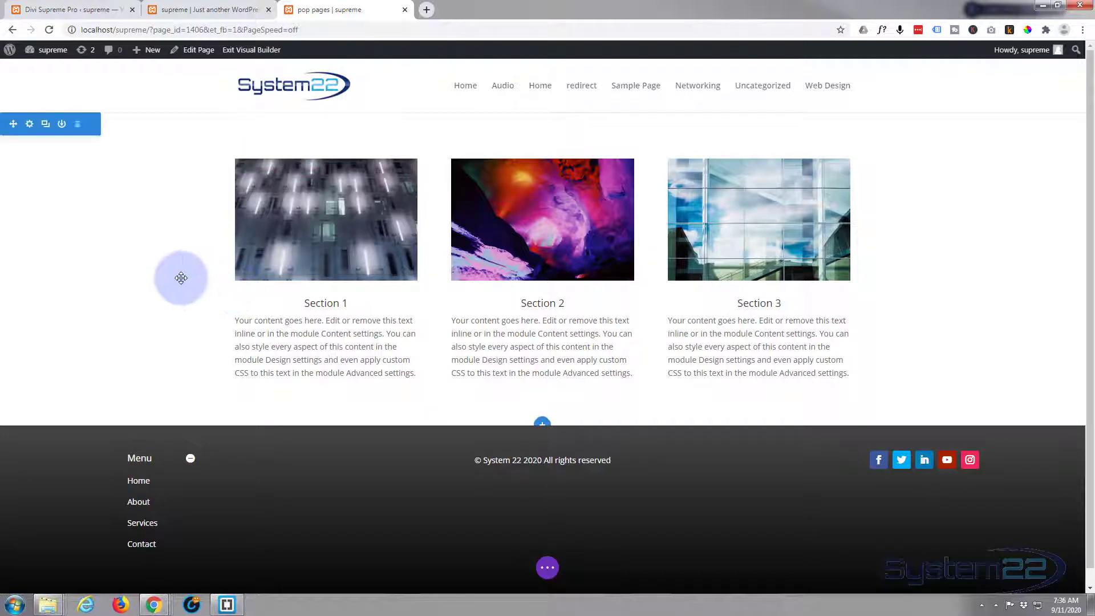
mouse_move(319, 261)
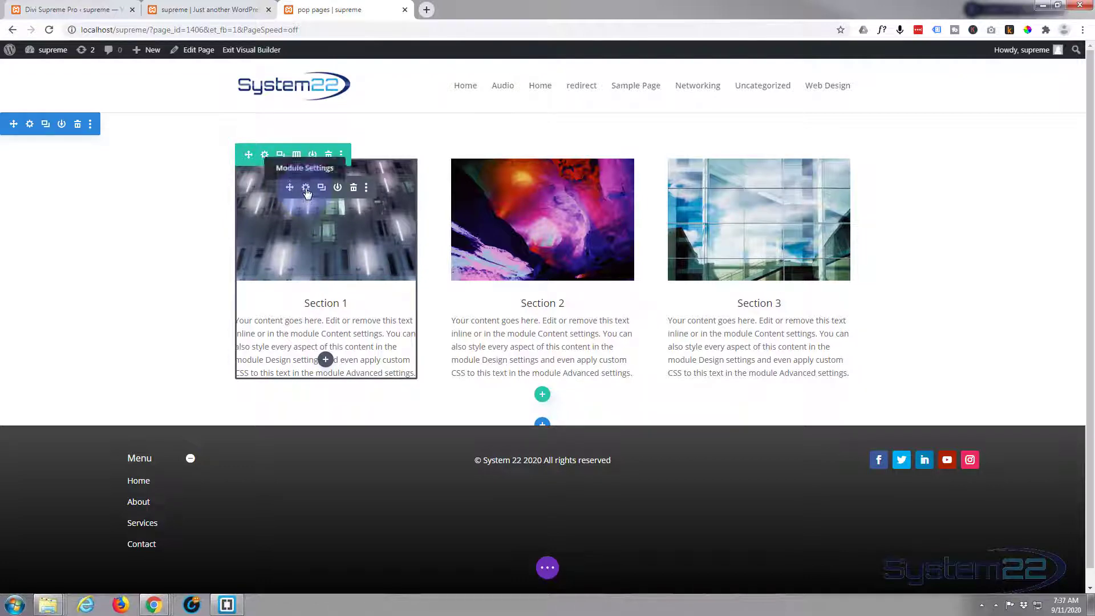
click(305, 188)
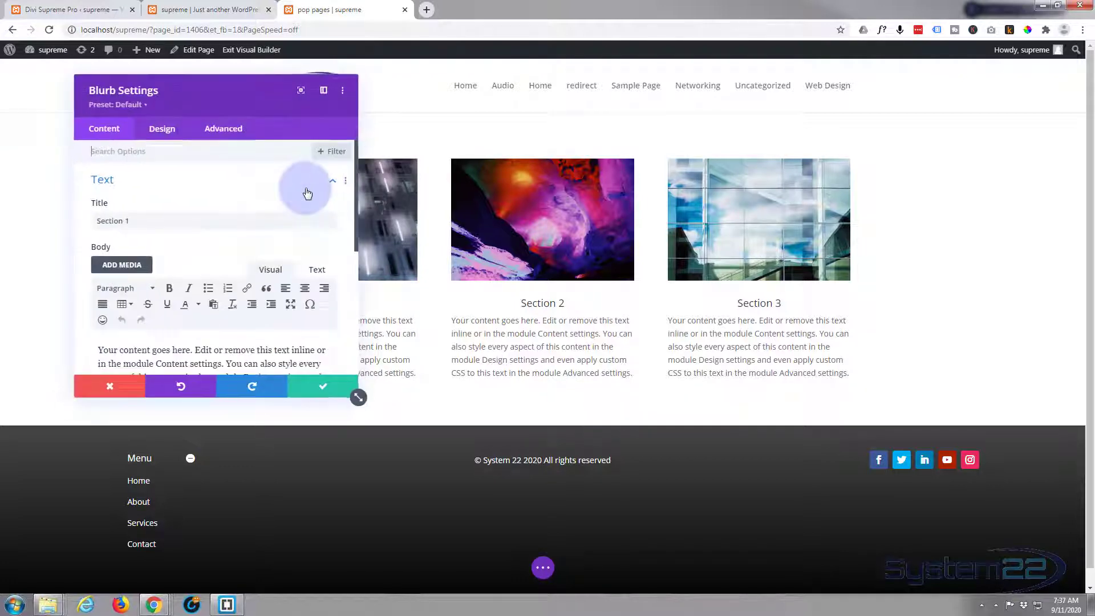
click(223, 129)
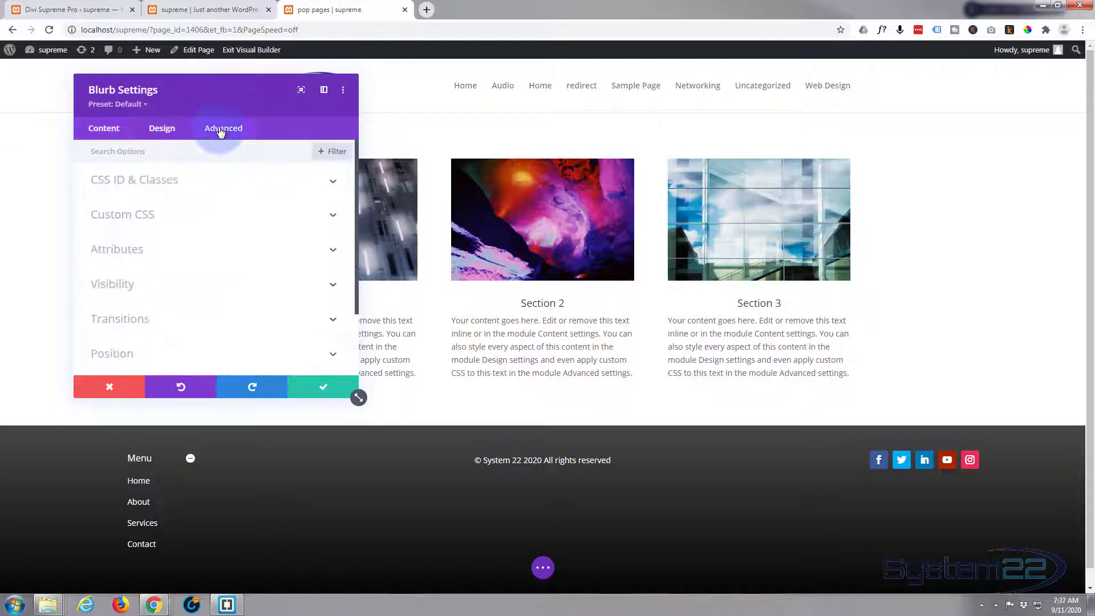
click(212, 284)
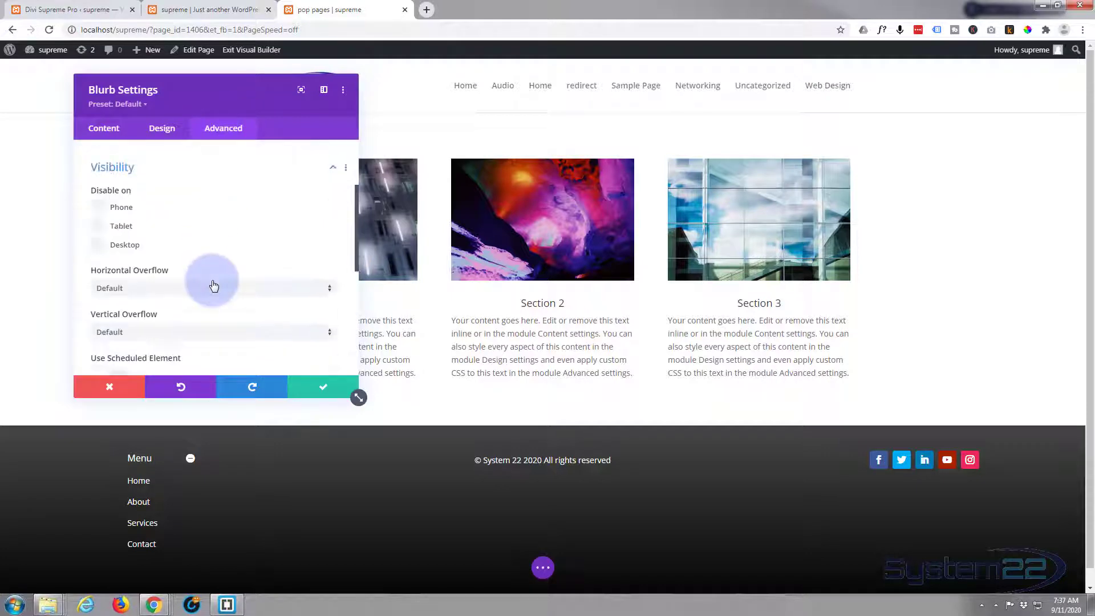
scroll(223, 262, down, 2)
scroll(224, 263, down, 3)
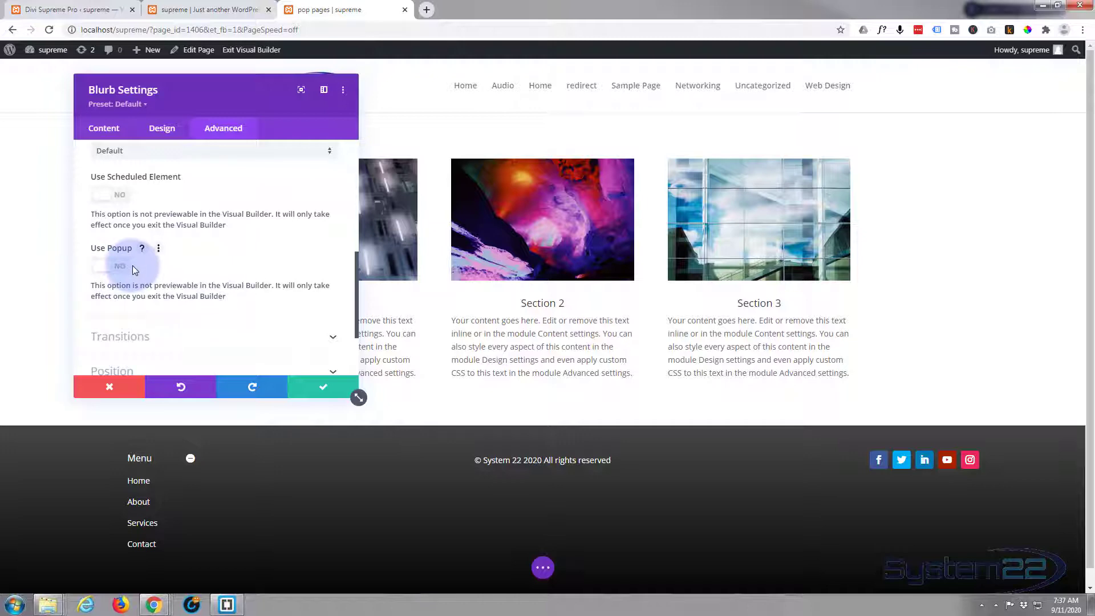
click(49, 18)
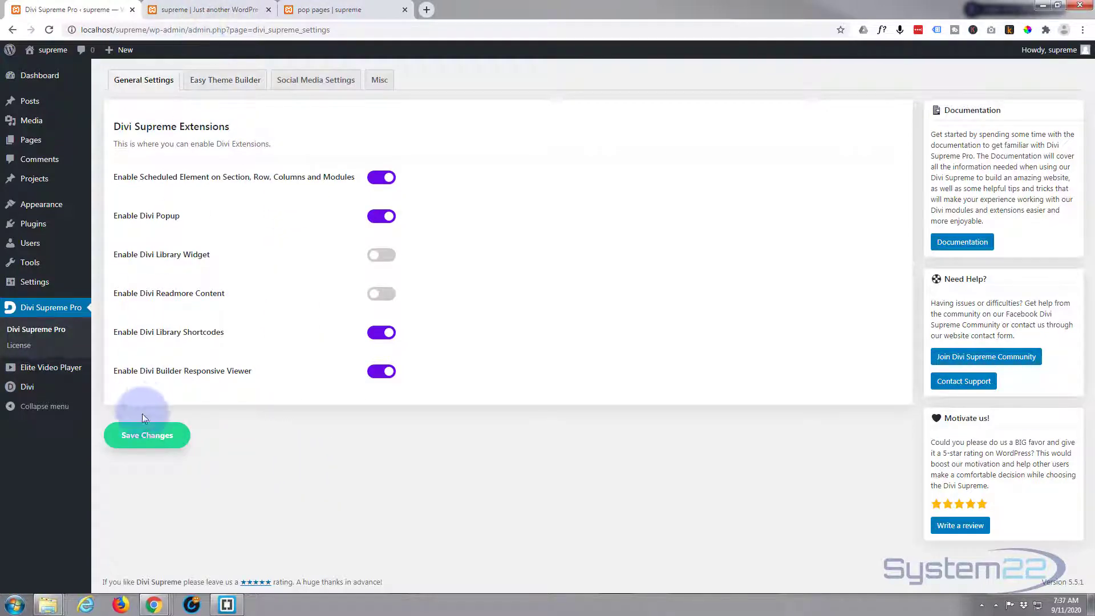
click(332, 9)
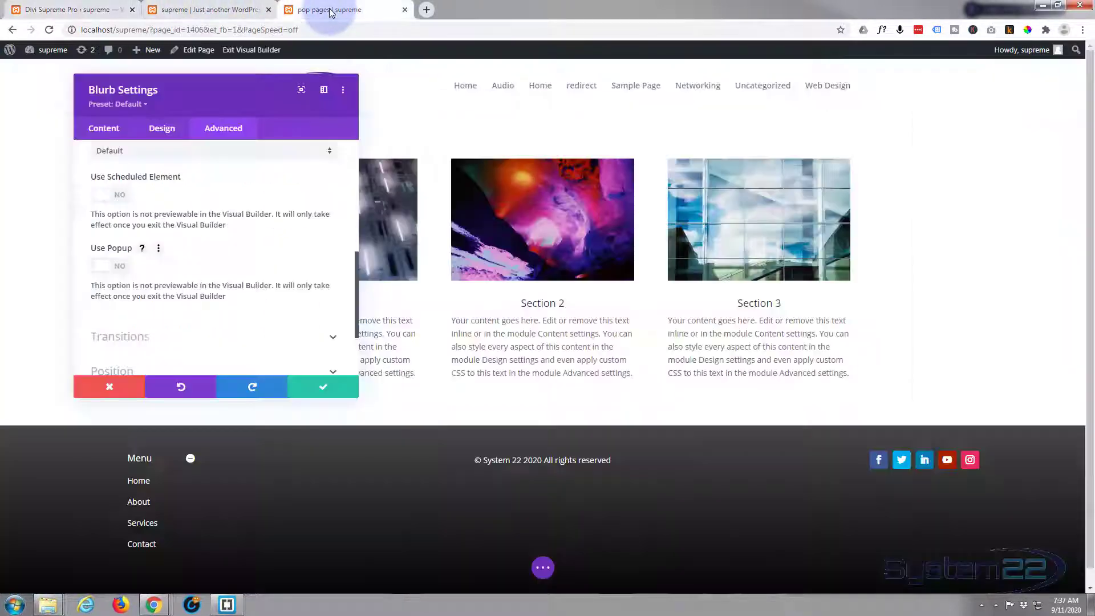
click(114, 265)
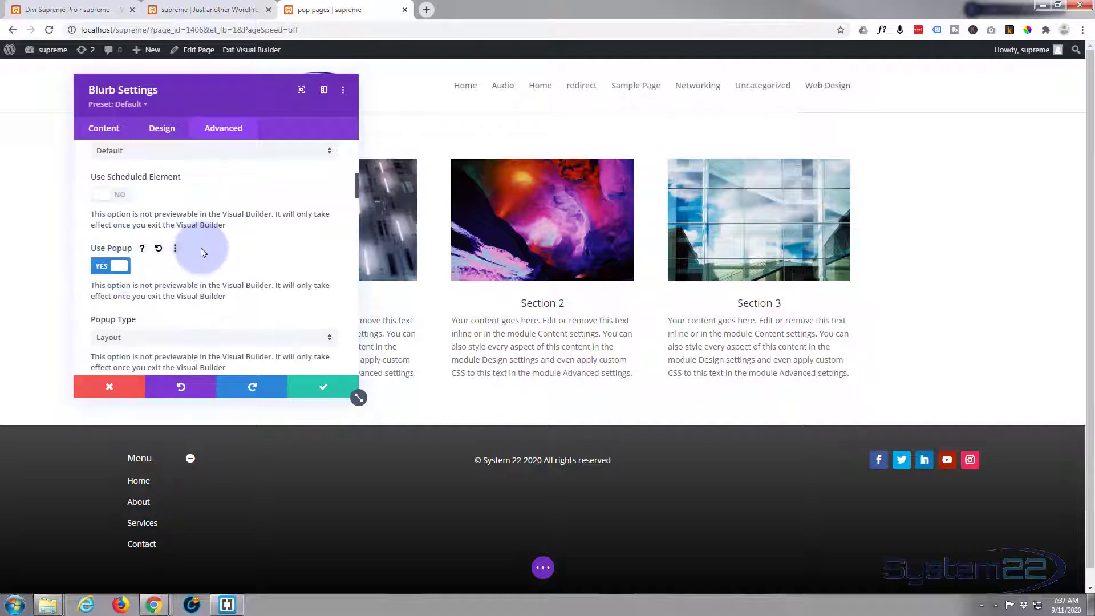
Choose Sect 1 as the Section 1 blurb's Divi Library popup, with Module(Click) as the trigger
scroll(202, 250, down, 2)
scroll(203, 251, down, 1)
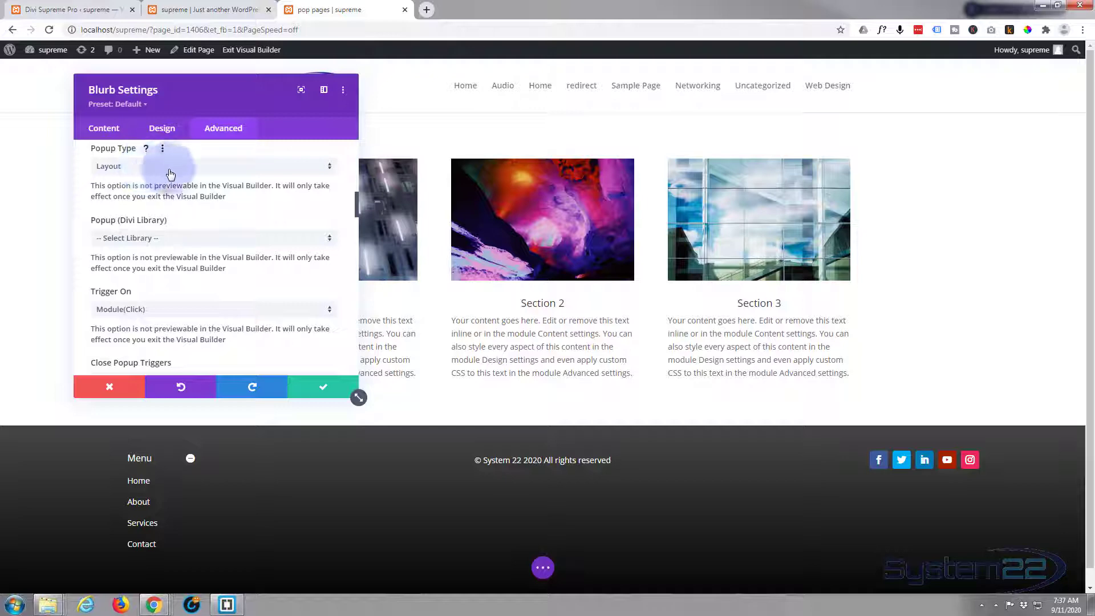
click(214, 238)
scroll(245, 379, down, 3)
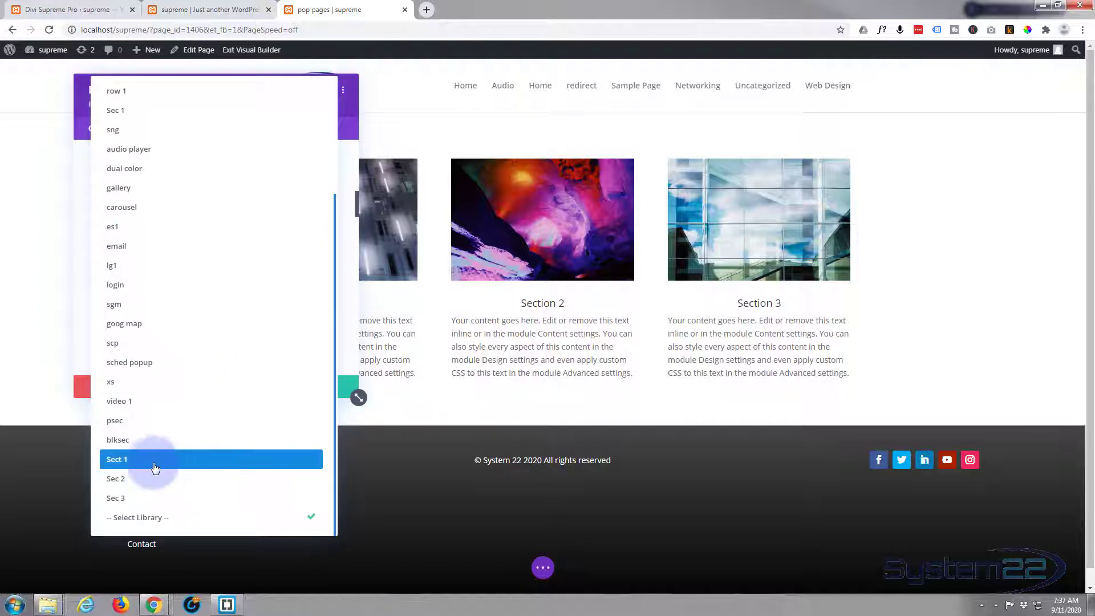
click(147, 465)
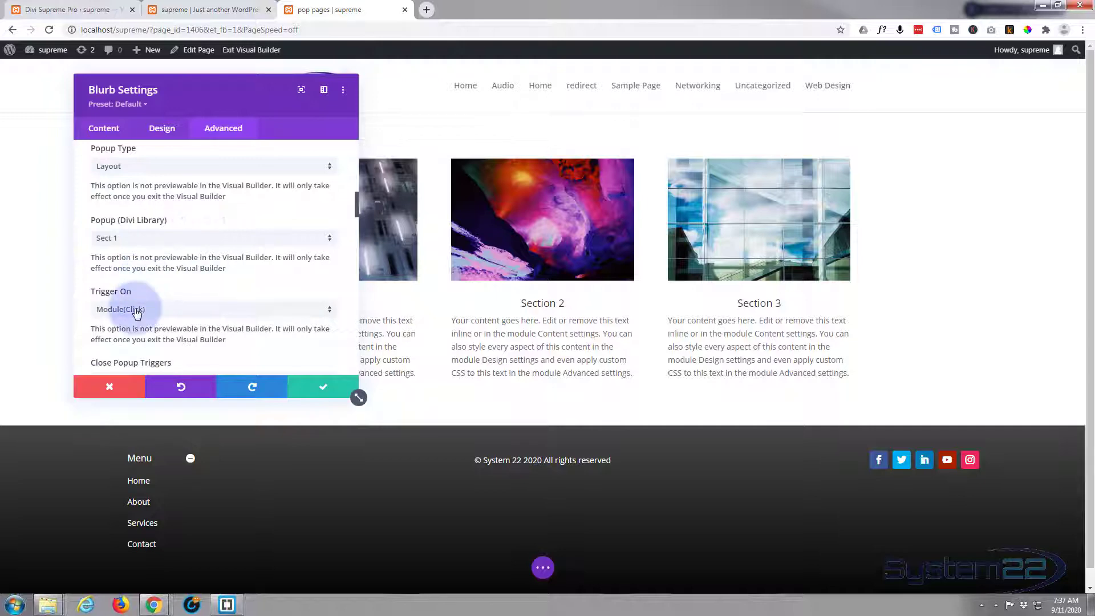
click(178, 309)
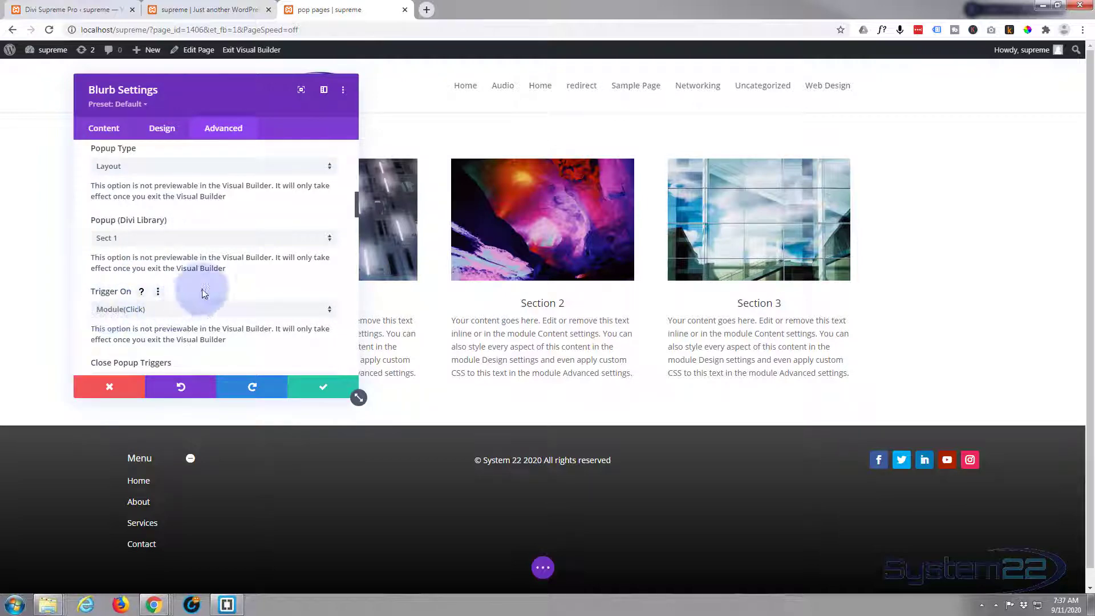
Set the exit animation of the Section 1 blurb's popup to Bounce Out Up
scroll(204, 293, down, 3)
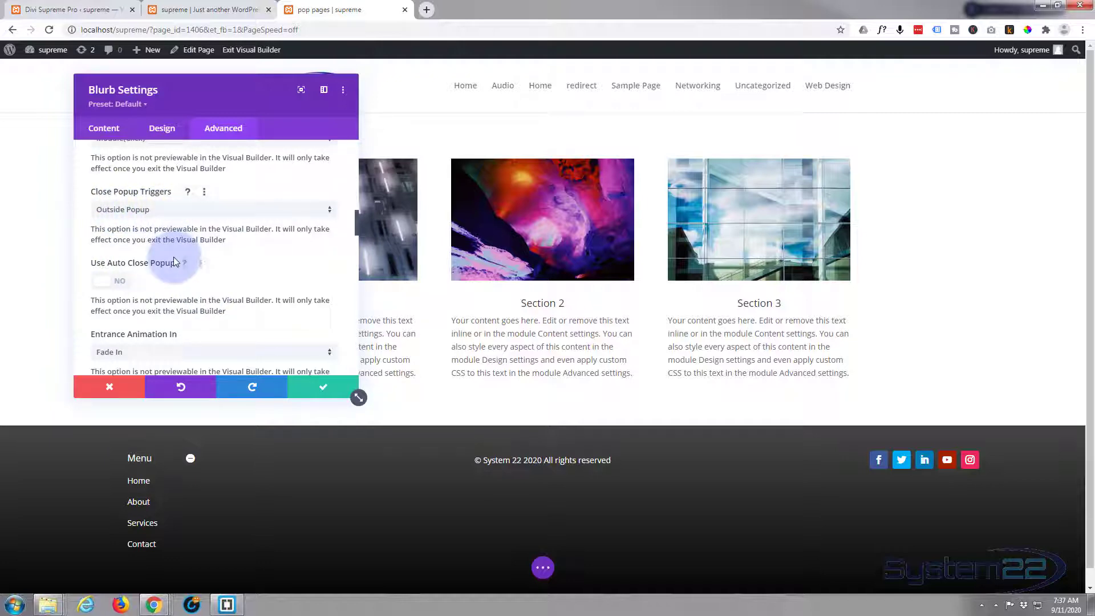
scroll(173, 260, down, 2)
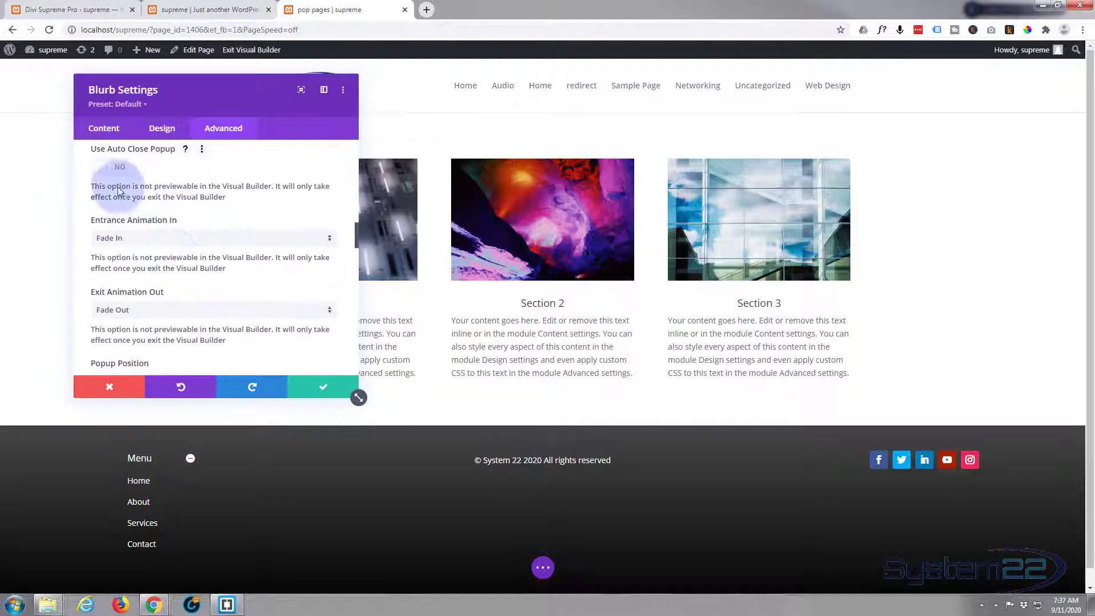
click(139, 172)
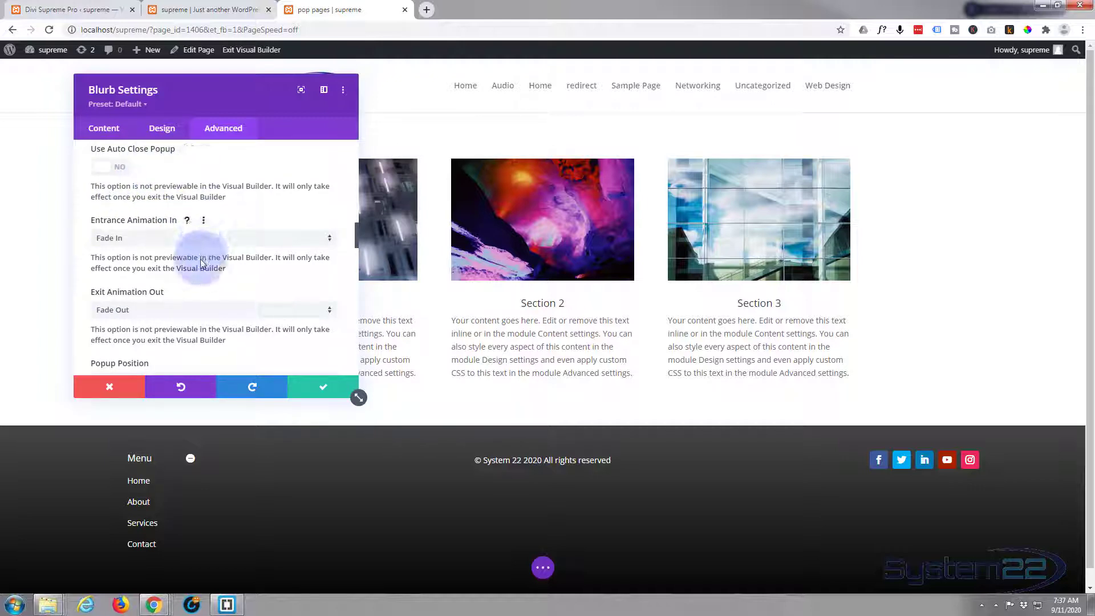
scroll(201, 263, down, 1)
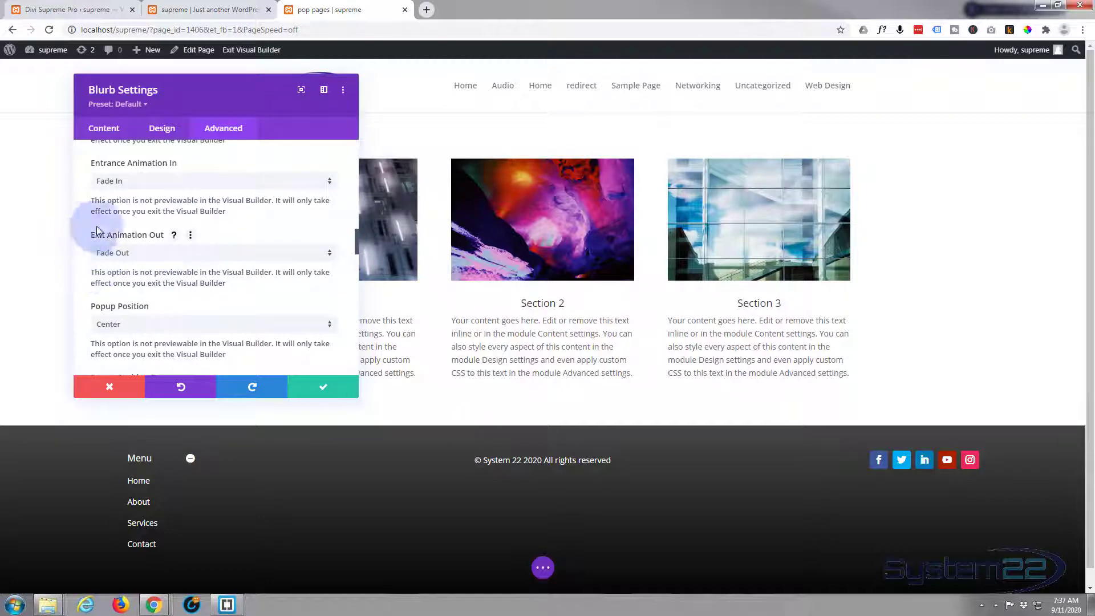
click(164, 255)
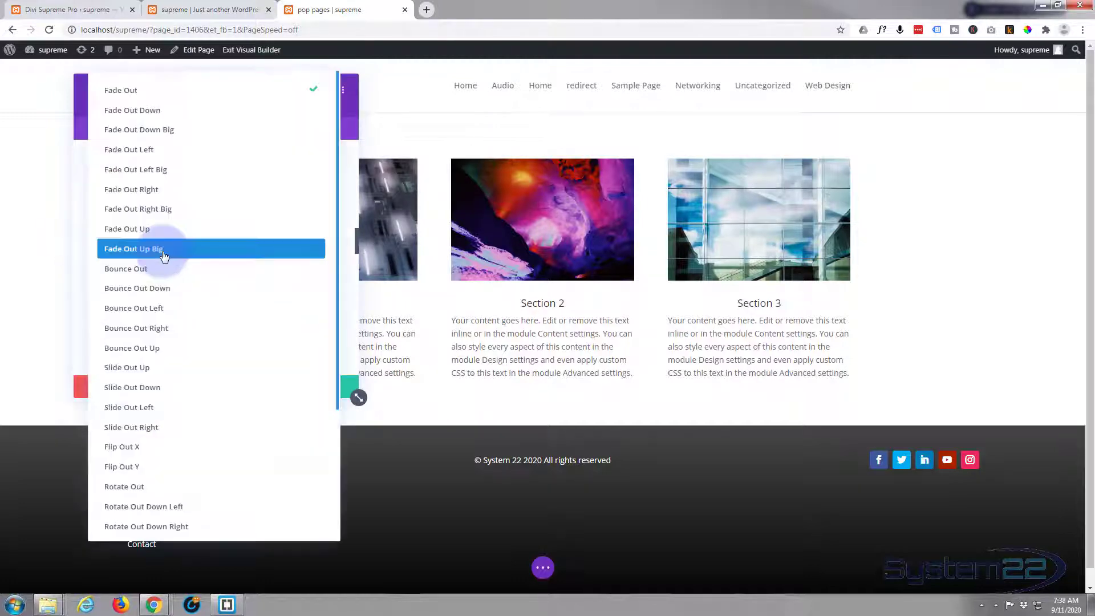
click(152, 347)
Turn on Use Fullwidth for the Section 1 blurb's popup
scroll(189, 307, down, 2)
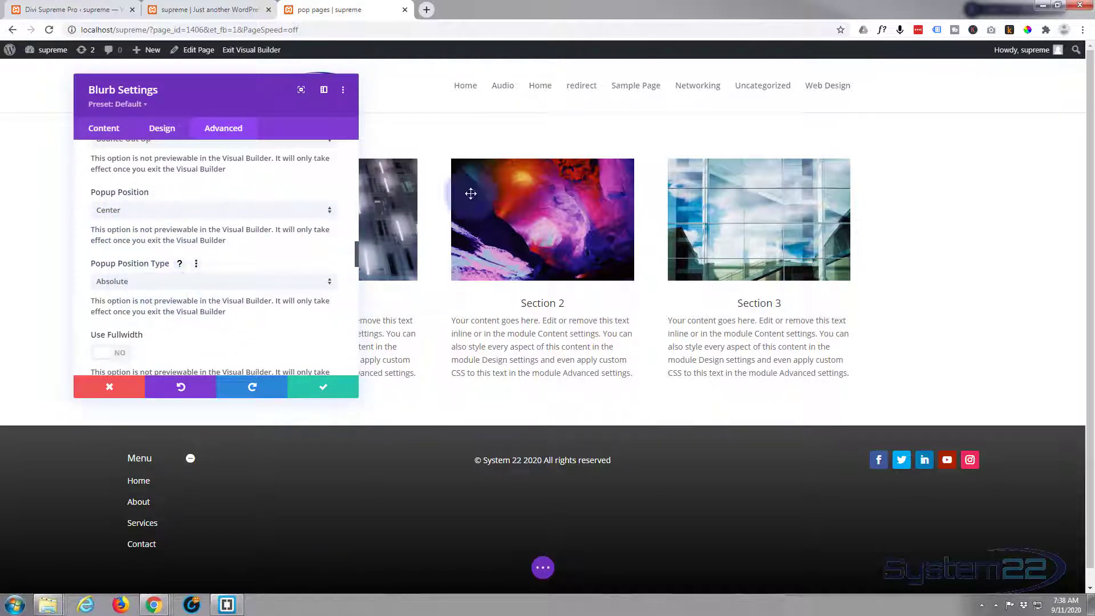
scroll(232, 275, down, 1)
scroll(232, 271, down, 2)
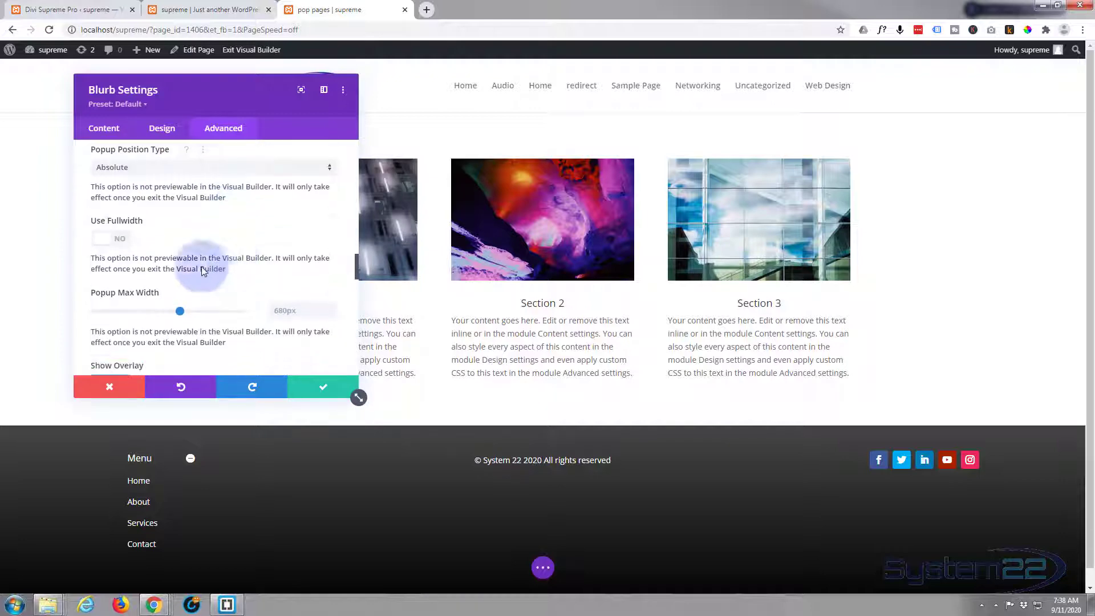
click(96, 241)
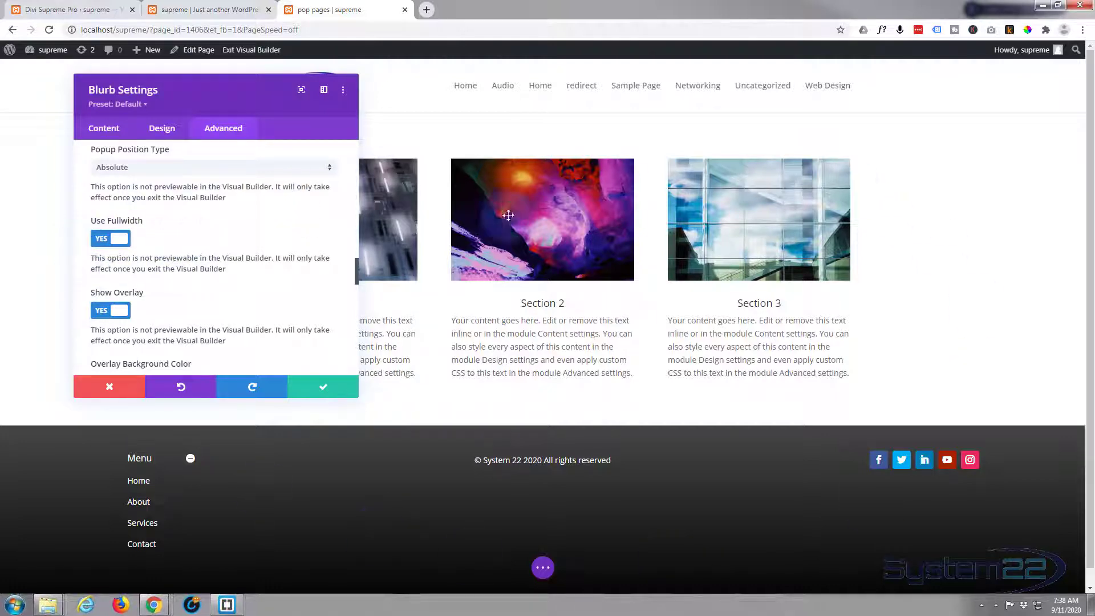
Increase the popup's close icon font size and choose the circled X as the close button icon
scroll(238, 275, down, 3)
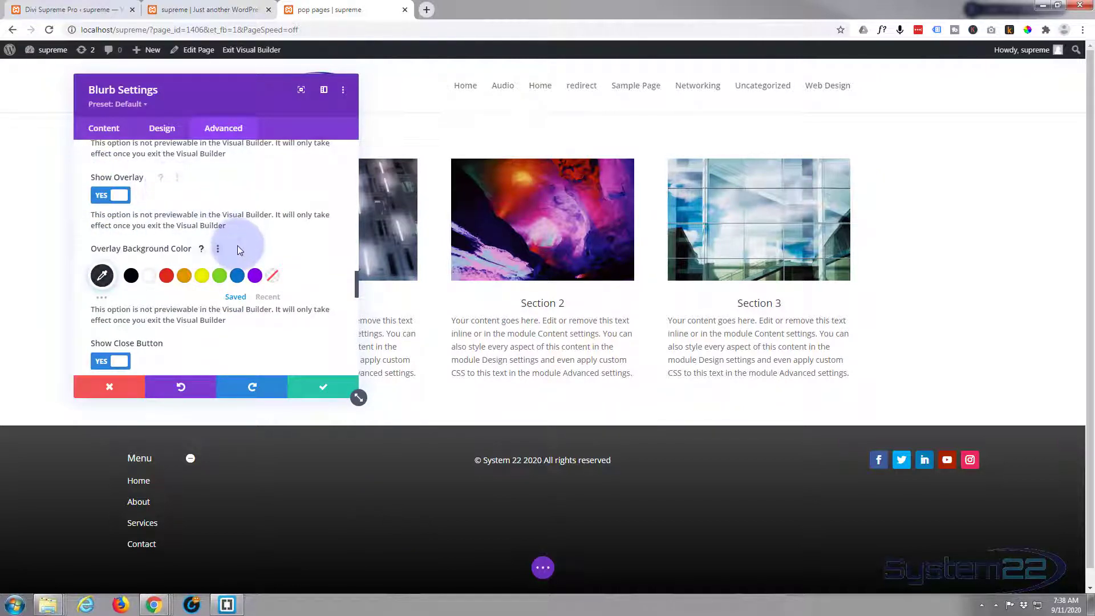
scroll(238, 246, down, 3)
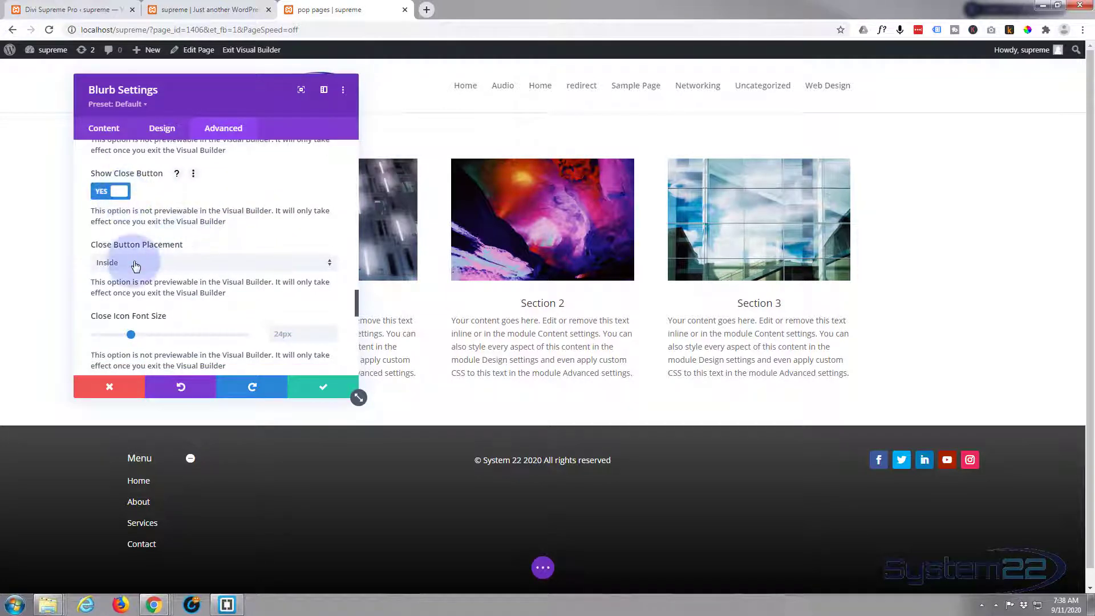
scroll(203, 221, down, 2)
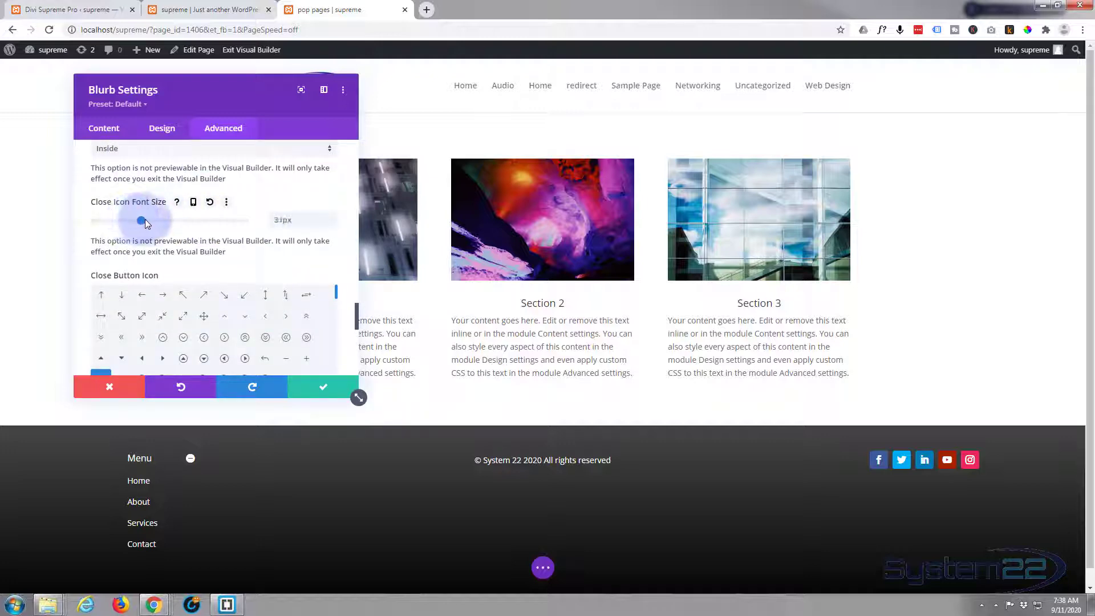
scroll(147, 228, down, 2)
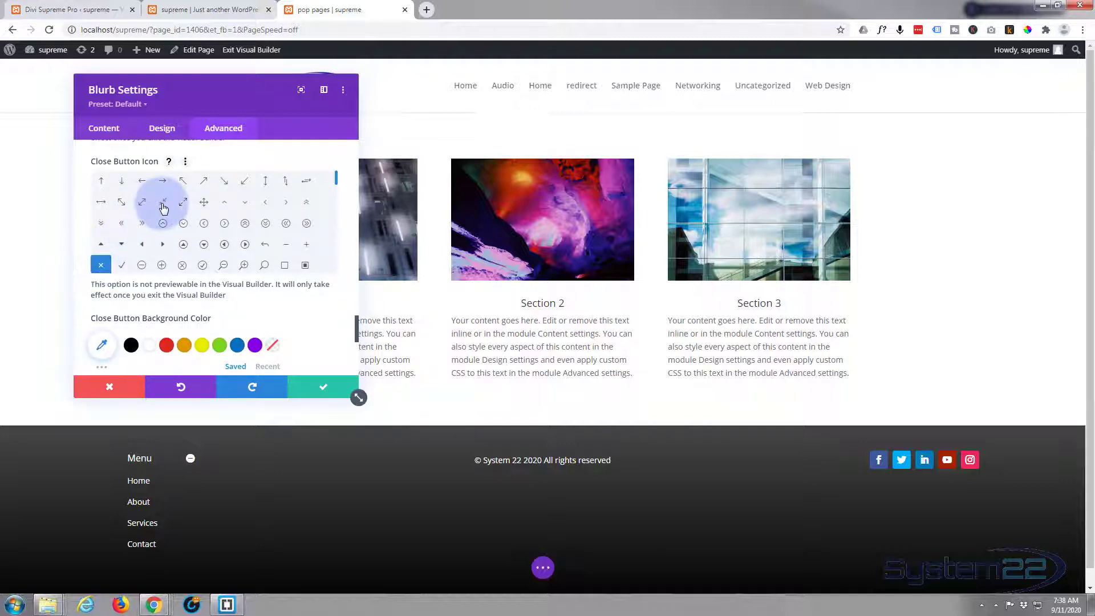
click(181, 265)
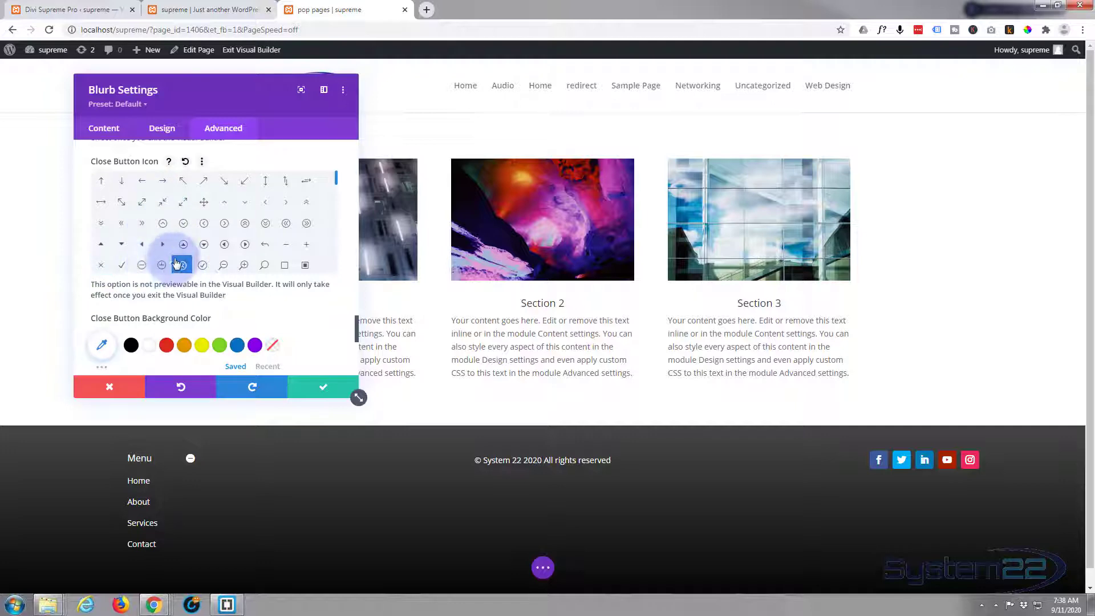
Set the popup's close button icon color to black and save the Section 1 blurb settings
scroll(185, 252, down, 2)
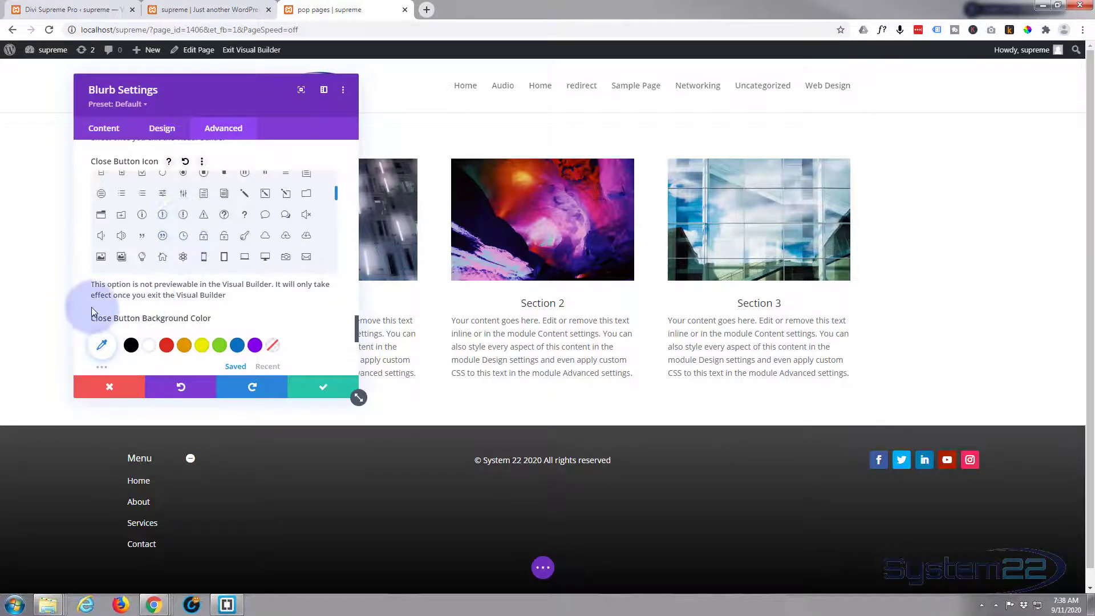
scroll(86, 307, down, 3)
click(131, 268)
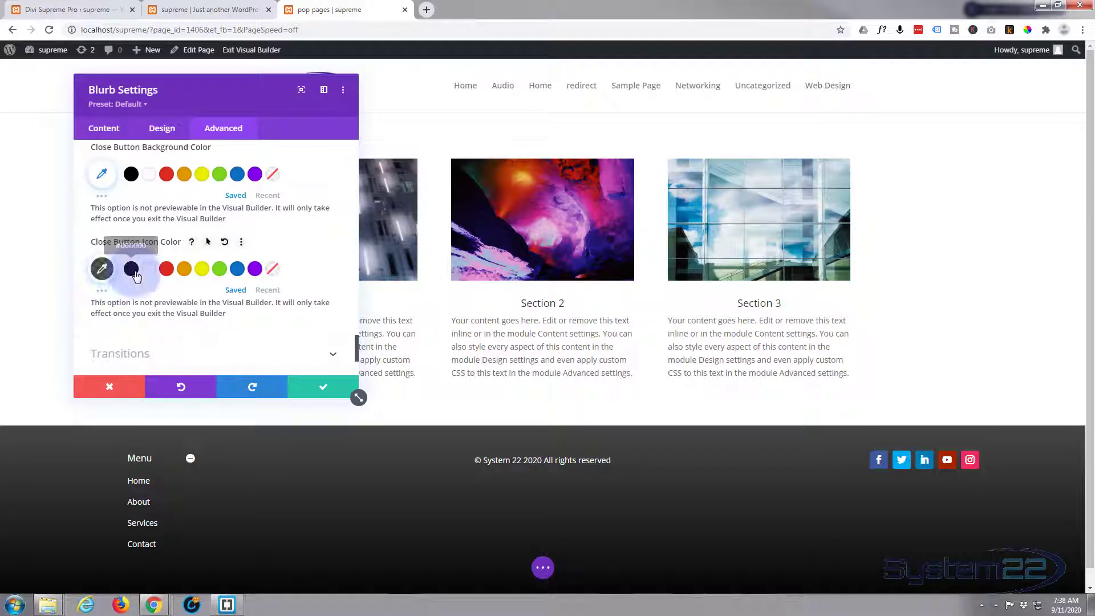
scroll(171, 261, down, 3)
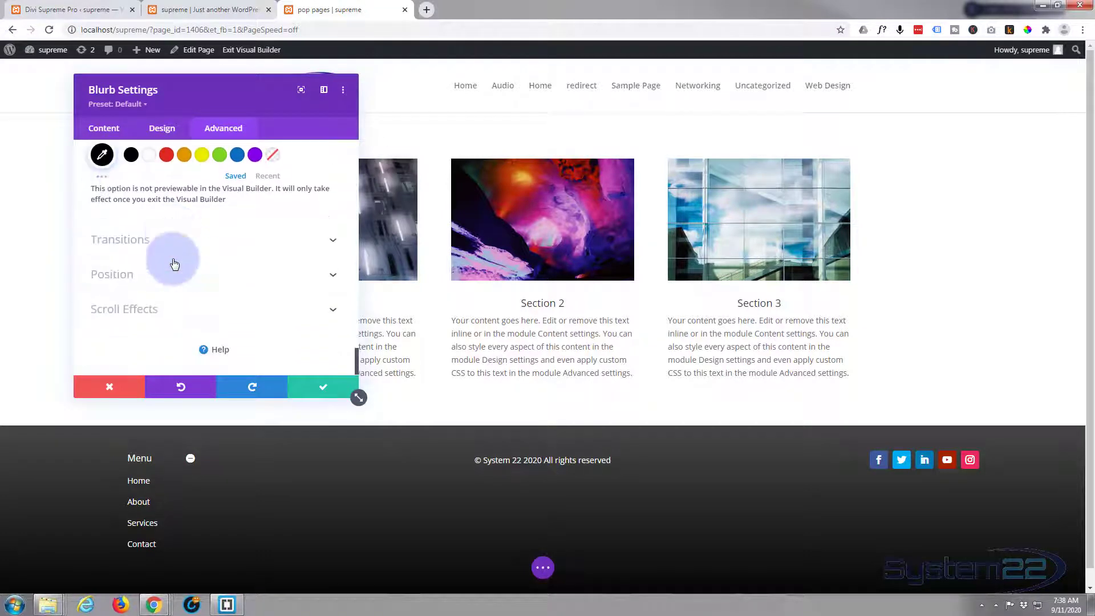
click(322, 390)
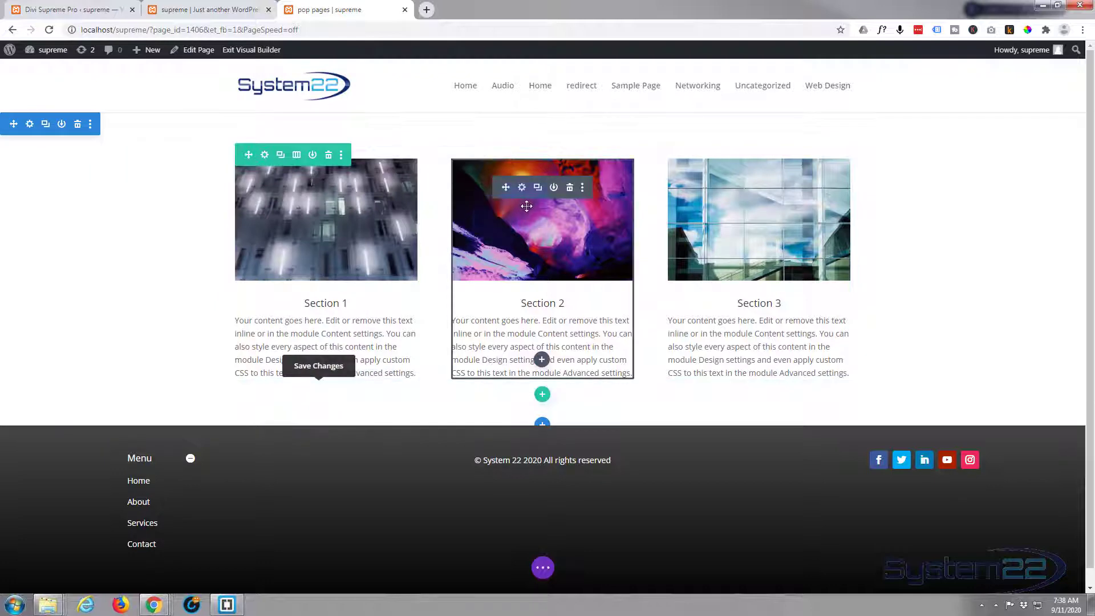
Enable Use Popup in the Section 2 blurb's visibility settings
click(522, 188)
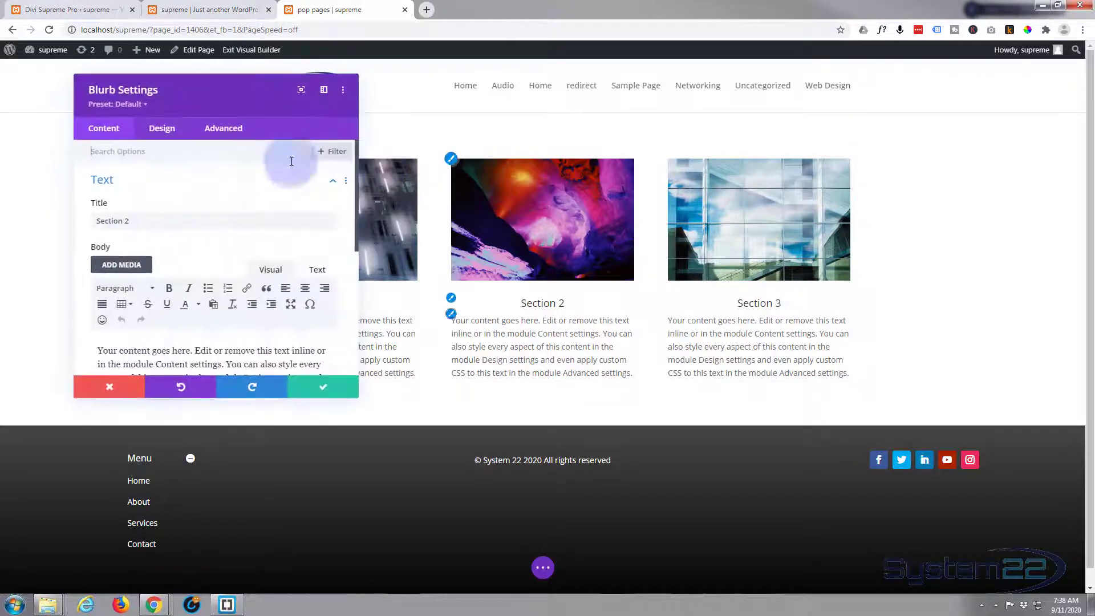
click(233, 130)
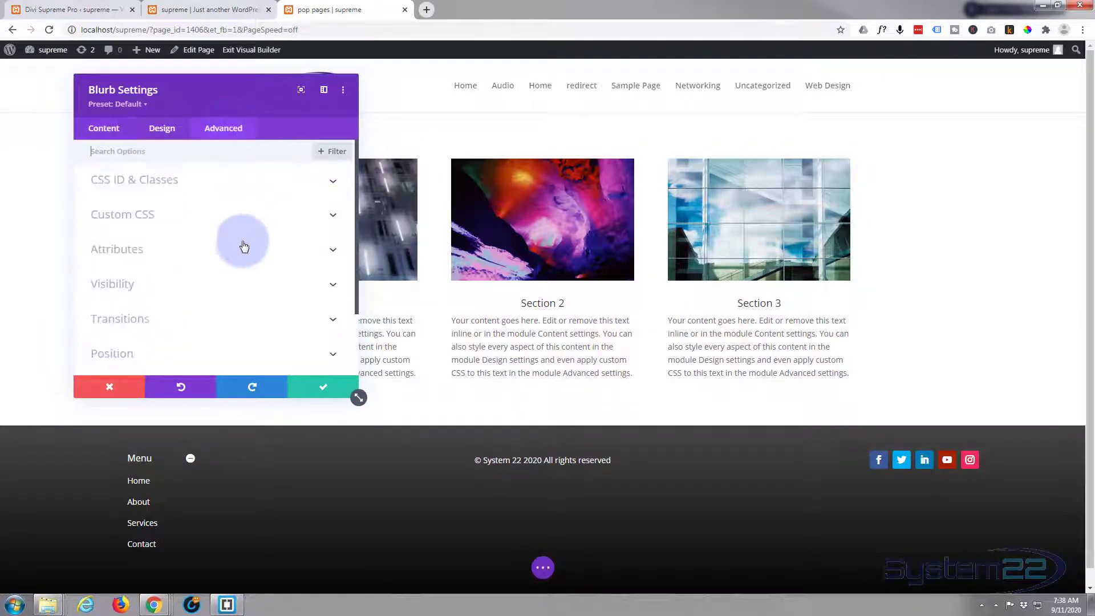
click(231, 285)
scroll(236, 262, down, 5)
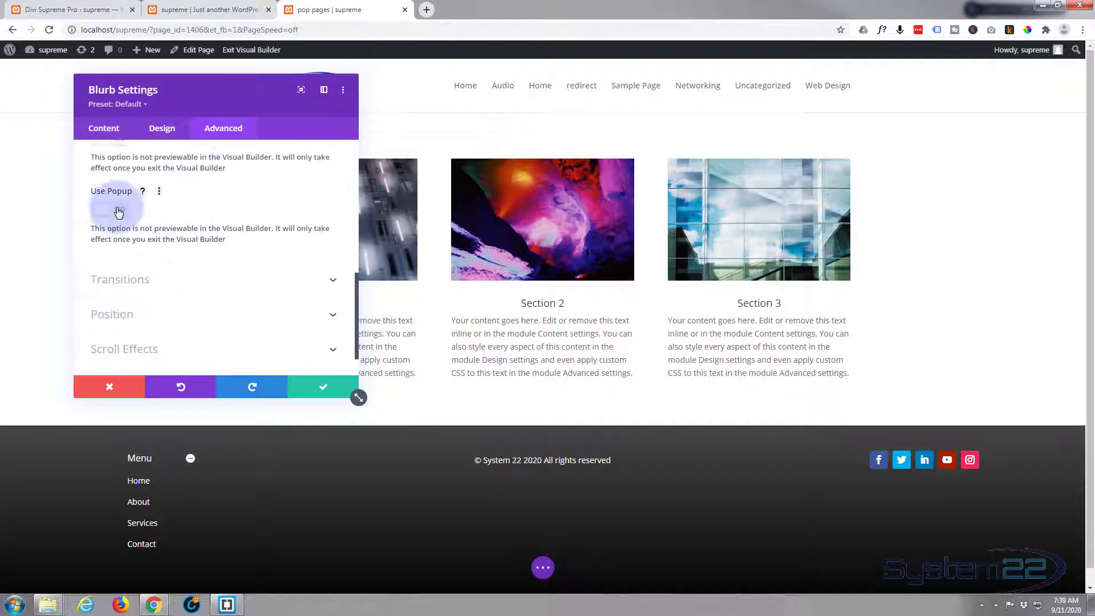
click(119, 212)
scroll(161, 238, down, 2)
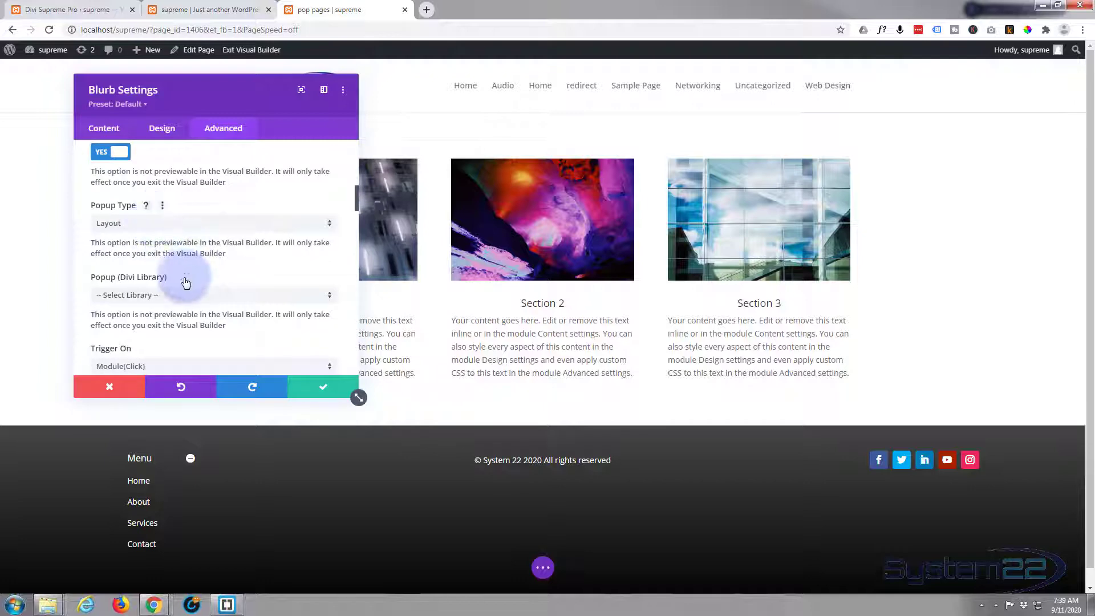
Select the Sec 2 library layout as the Section 2 blurb's popup content
scroll(186, 282, down, 2)
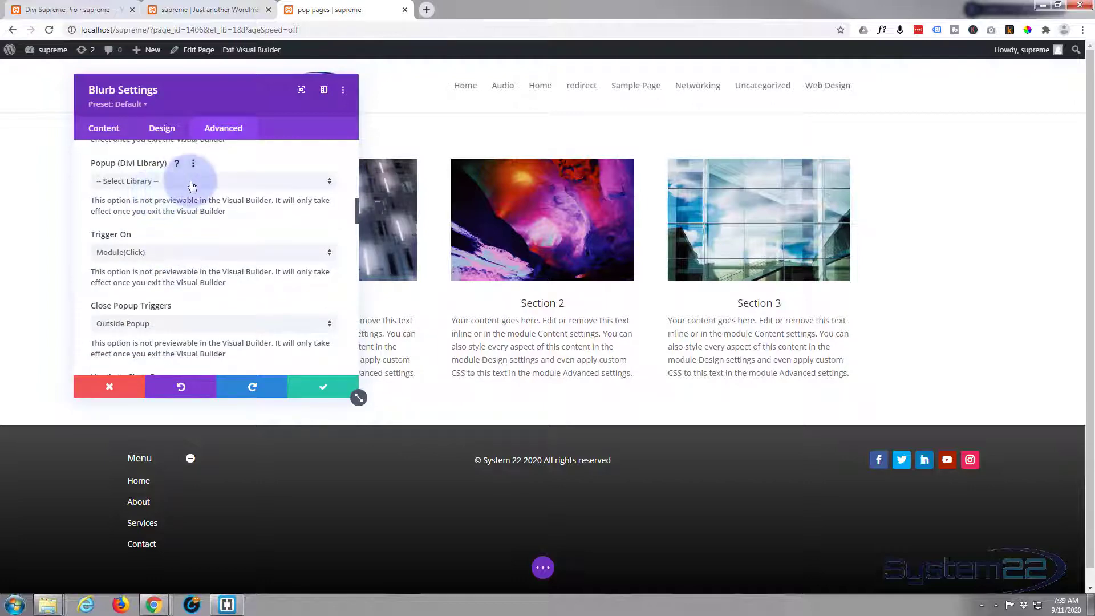
click(192, 187)
scroll(177, 434, down, 3)
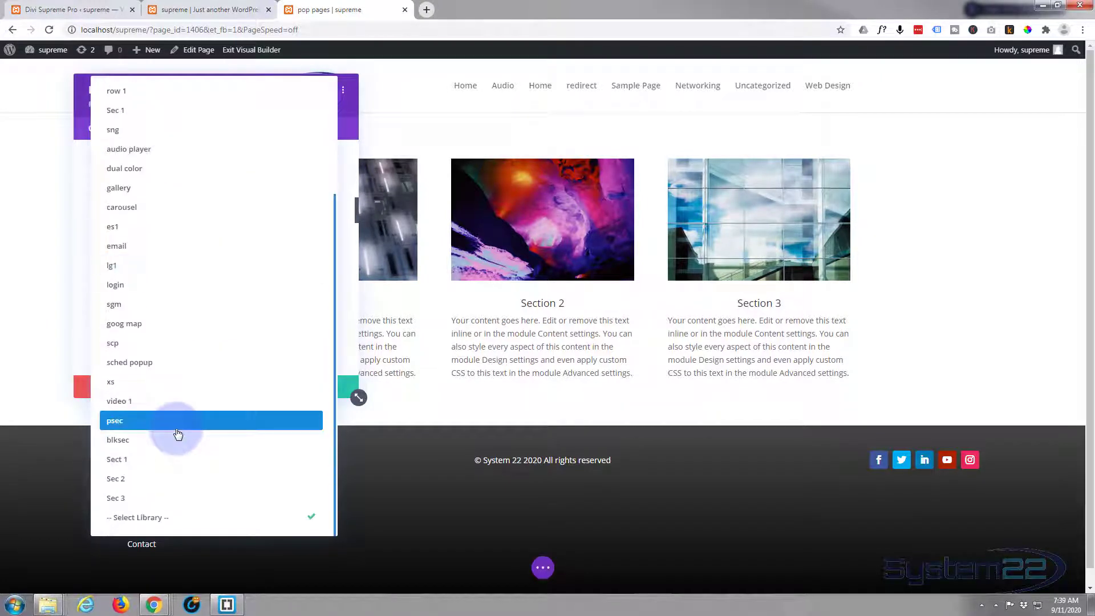
click(143, 484)
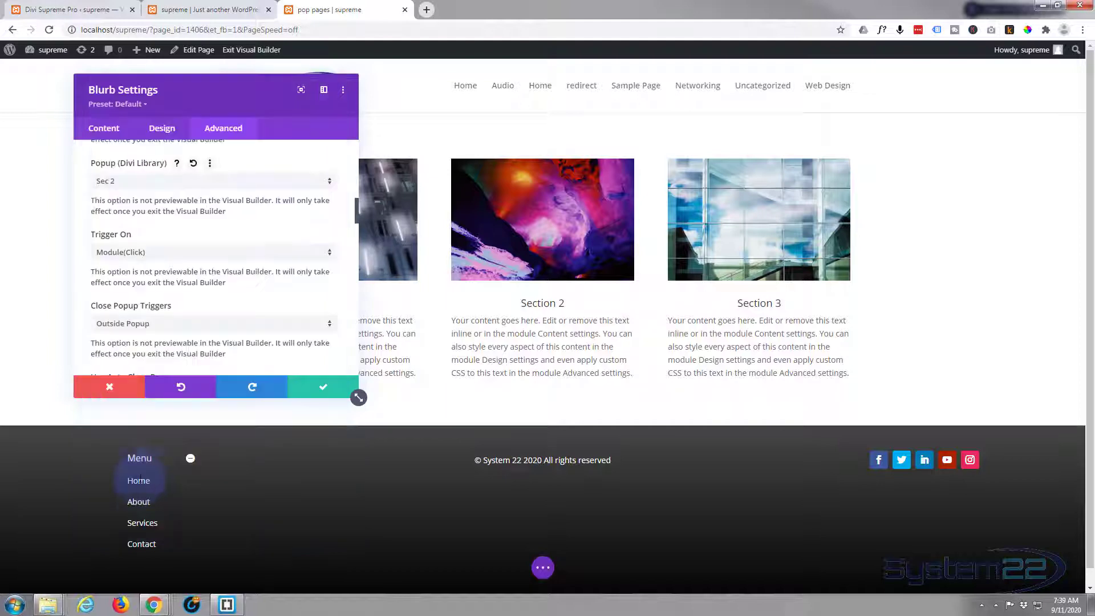
Turn on Use Fullwidth for the Section 2 blurb's popup and save the blurb settings
scroll(177, 262, down, 1)
scroll(180, 268, down, 5)
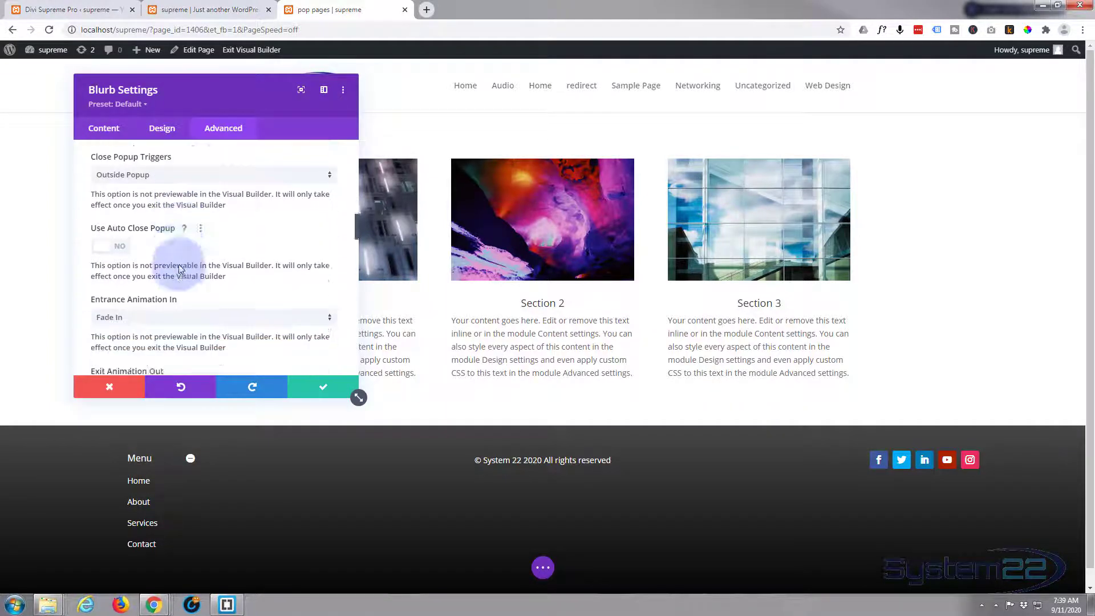
scroll(180, 260, down, 2)
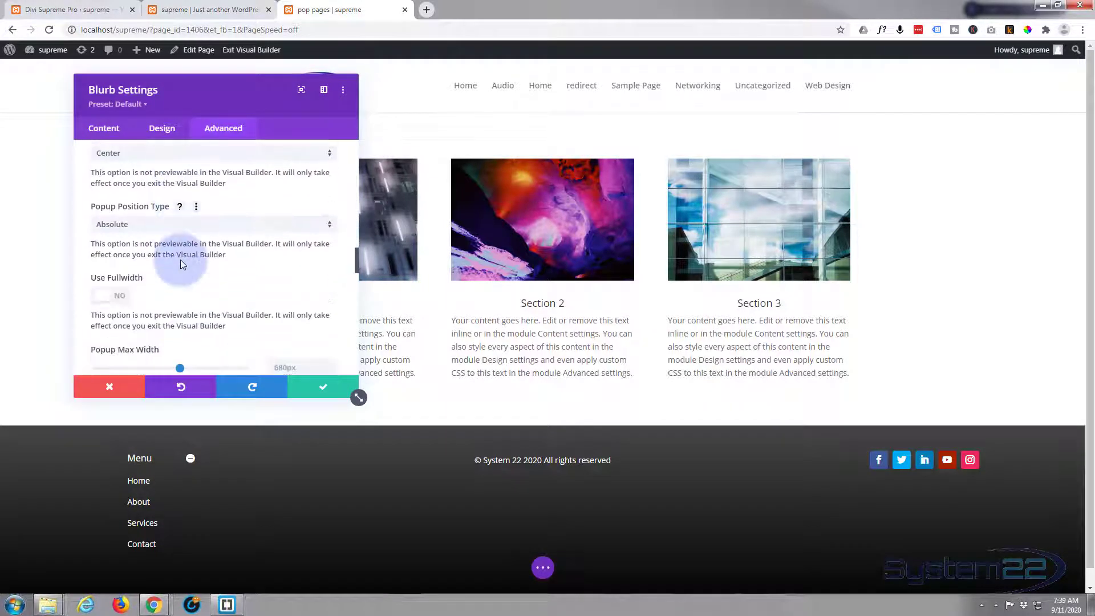
click(120, 240)
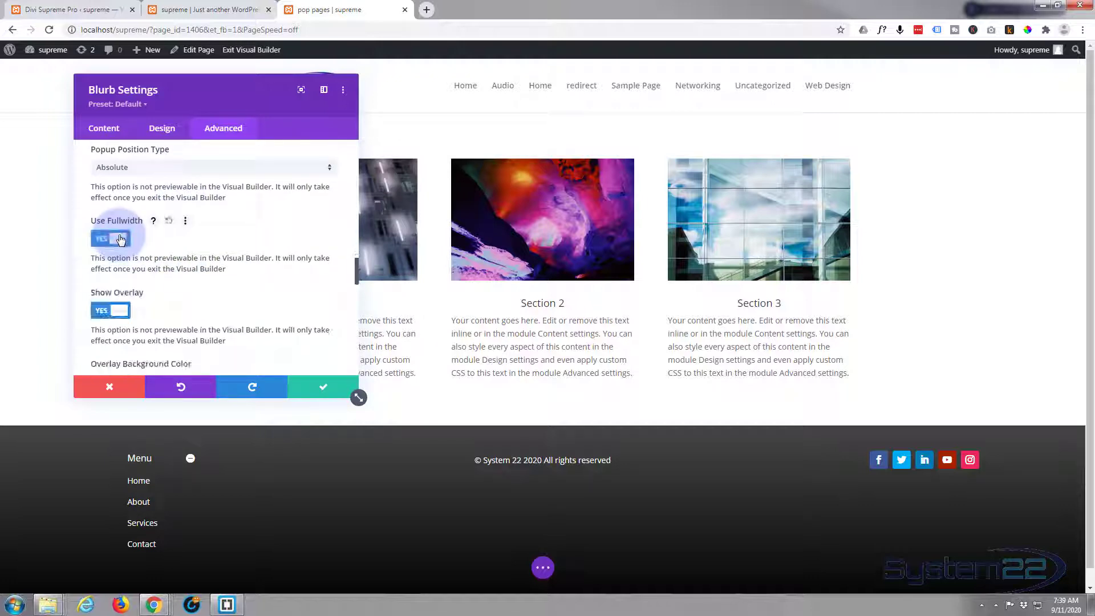
scroll(220, 251, down, 3)
click(333, 392)
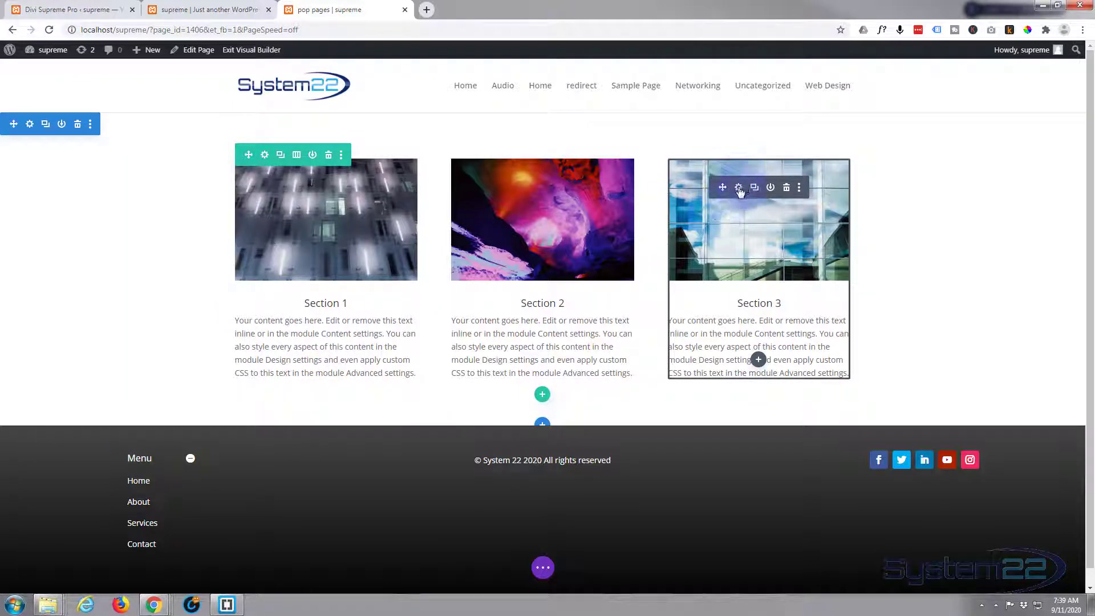
Enable Use Popup in the Section 3 blurb's visibility settings
click(739, 189)
click(224, 129)
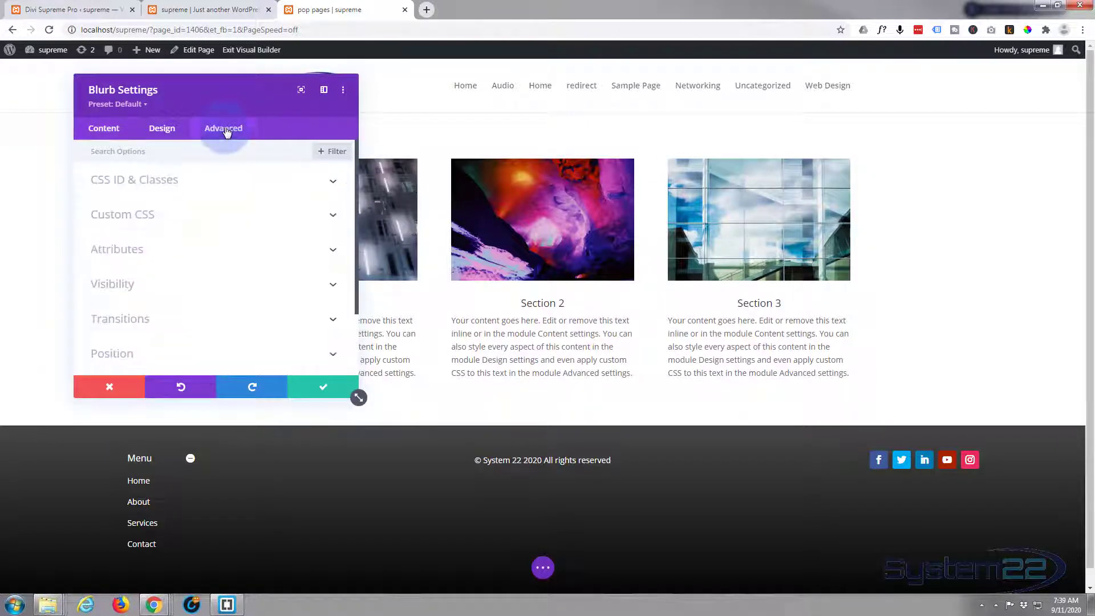
click(191, 283)
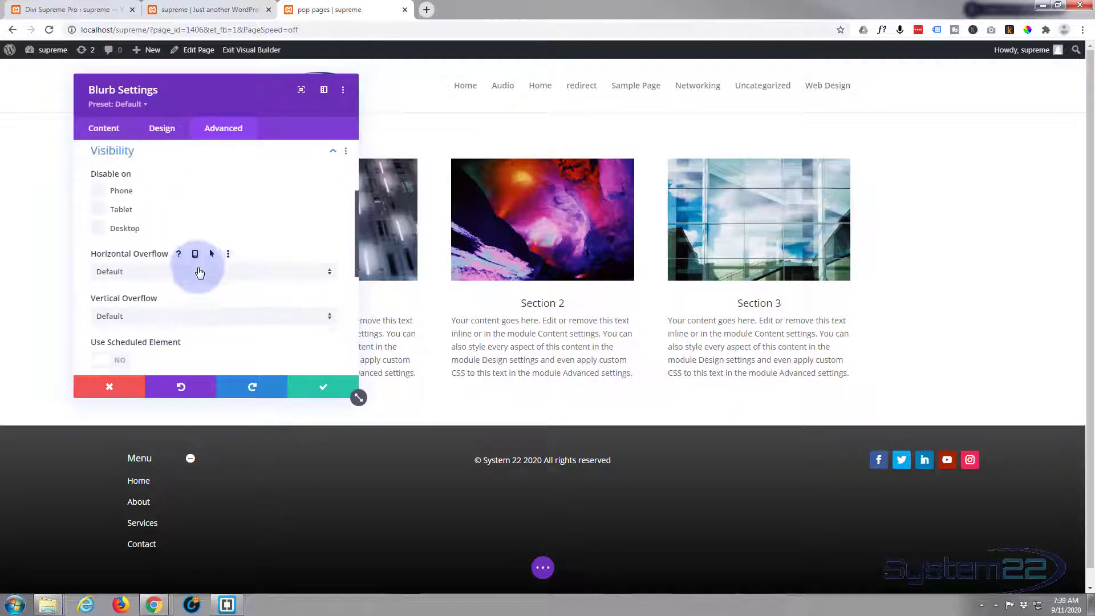
scroll(199, 272, down, 4)
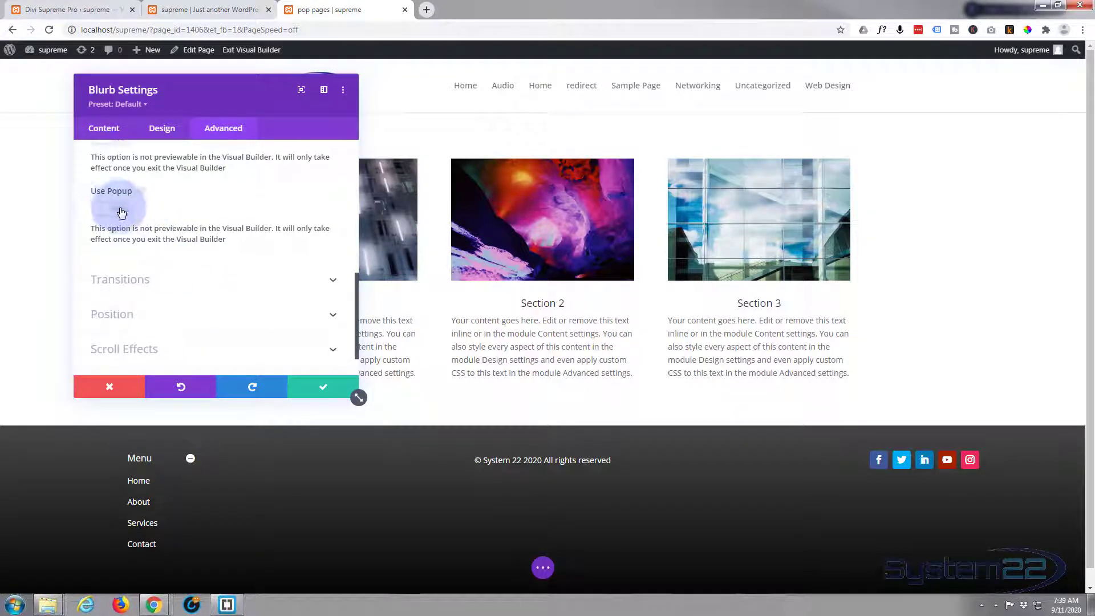
click(121, 212)
Select the Sec 3 library layout as the Section 3 blurb's popup content
scroll(194, 220, down, 2)
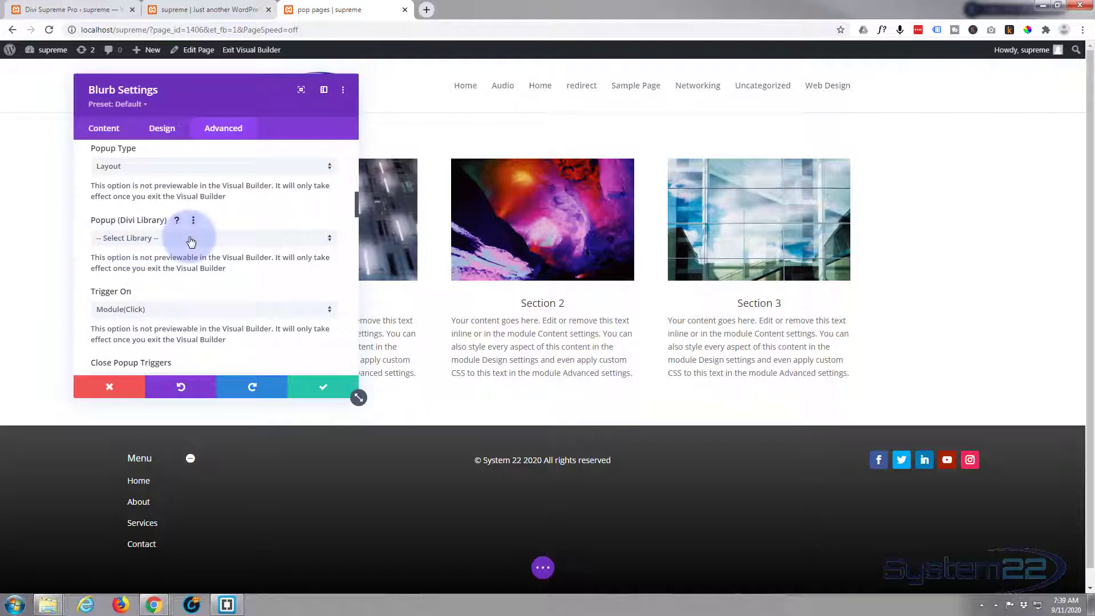
click(191, 242)
scroll(196, 367, down, 3)
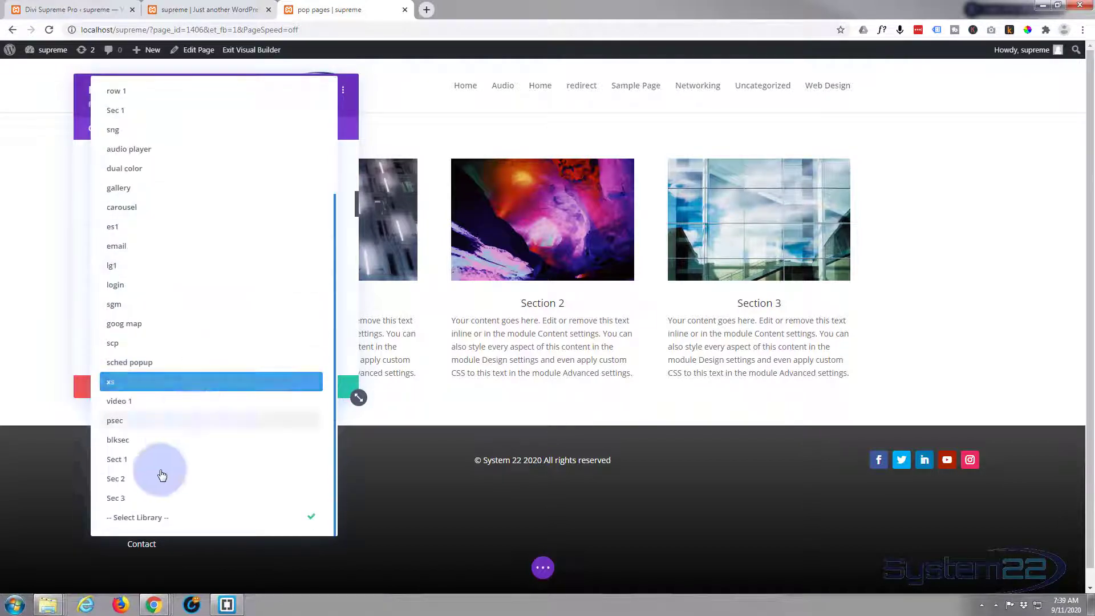
click(135, 500)
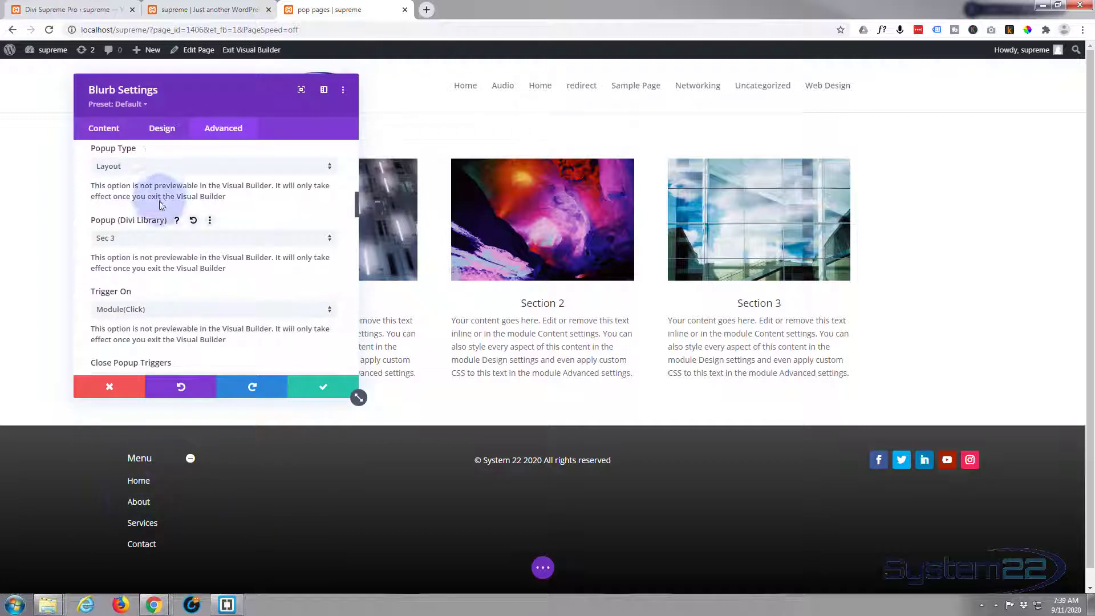
Turn on Use Fullwidth for the Section 3 blurb's popup and save the blurb settings
scroll(173, 255, down, 1)
scroll(173, 255, down, 2)
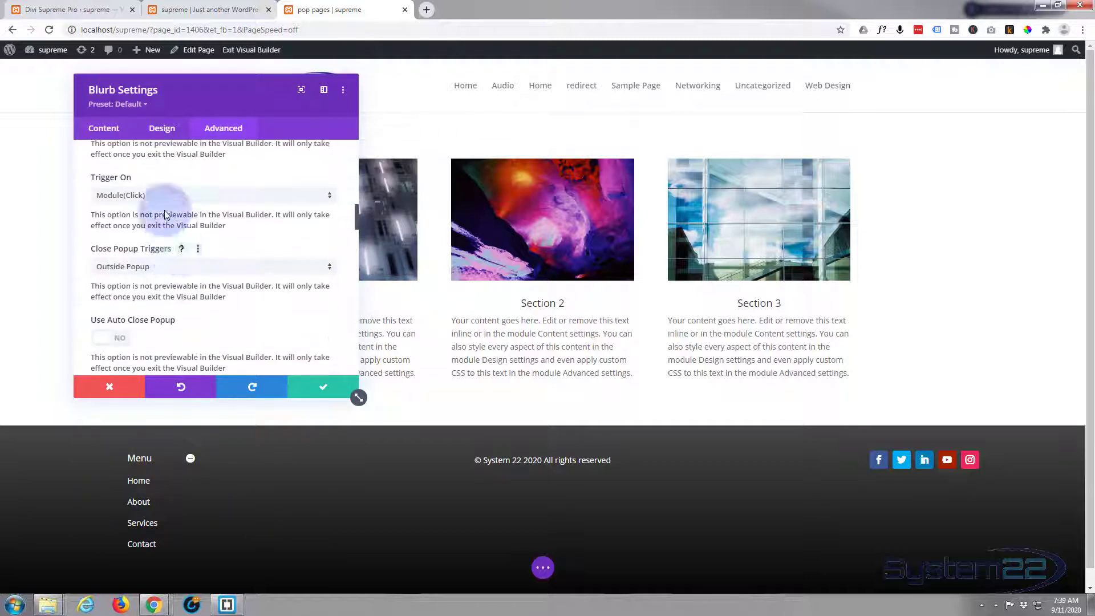
scroll(123, 275, down, 6)
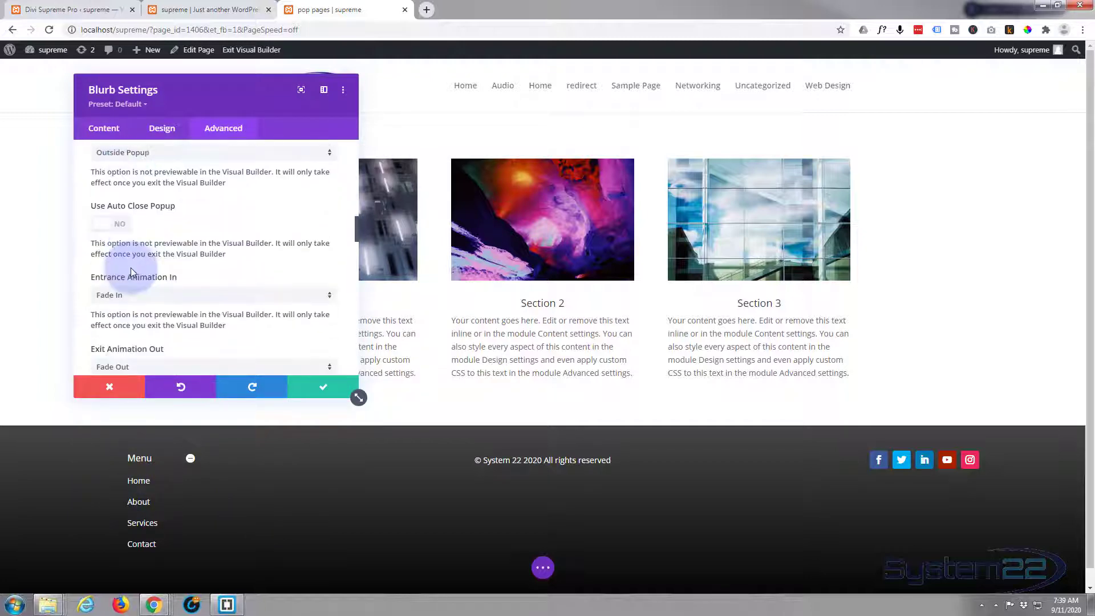
scroll(132, 271, down, 1)
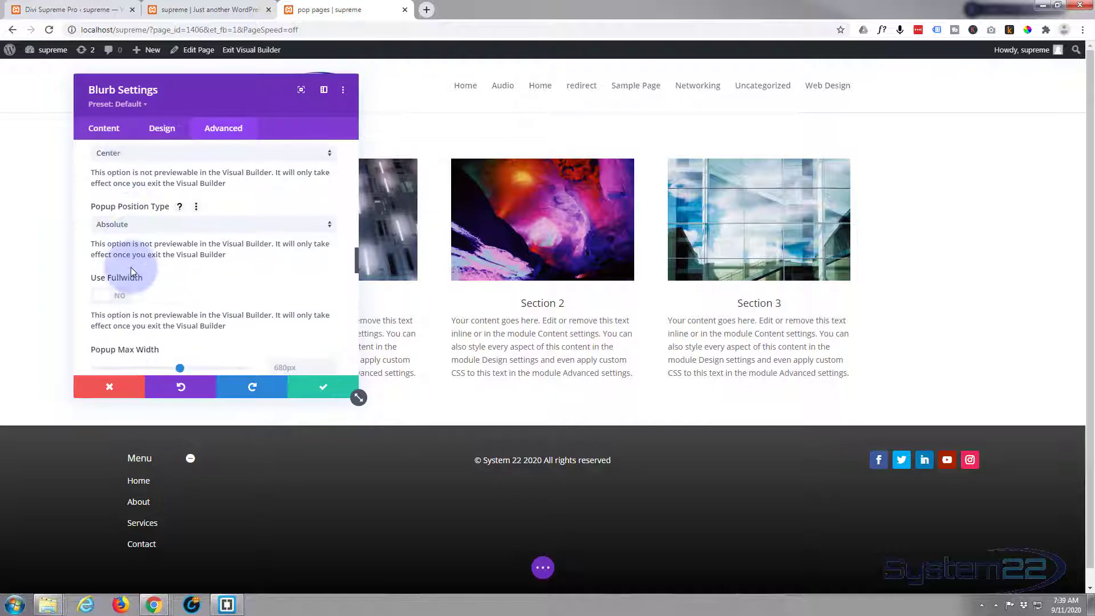
click(107, 296)
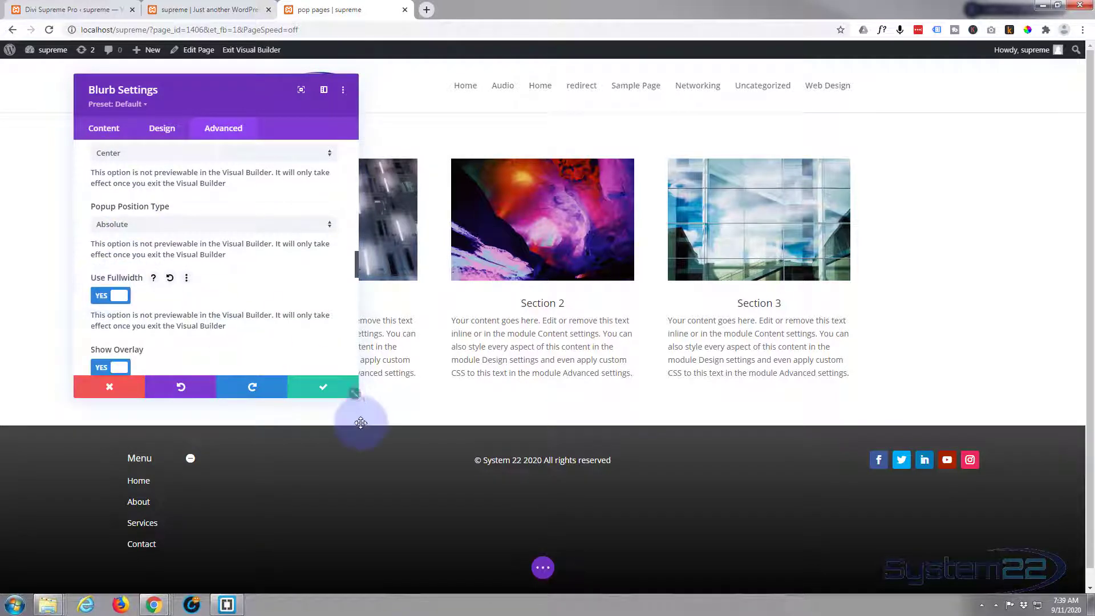
click(328, 396)
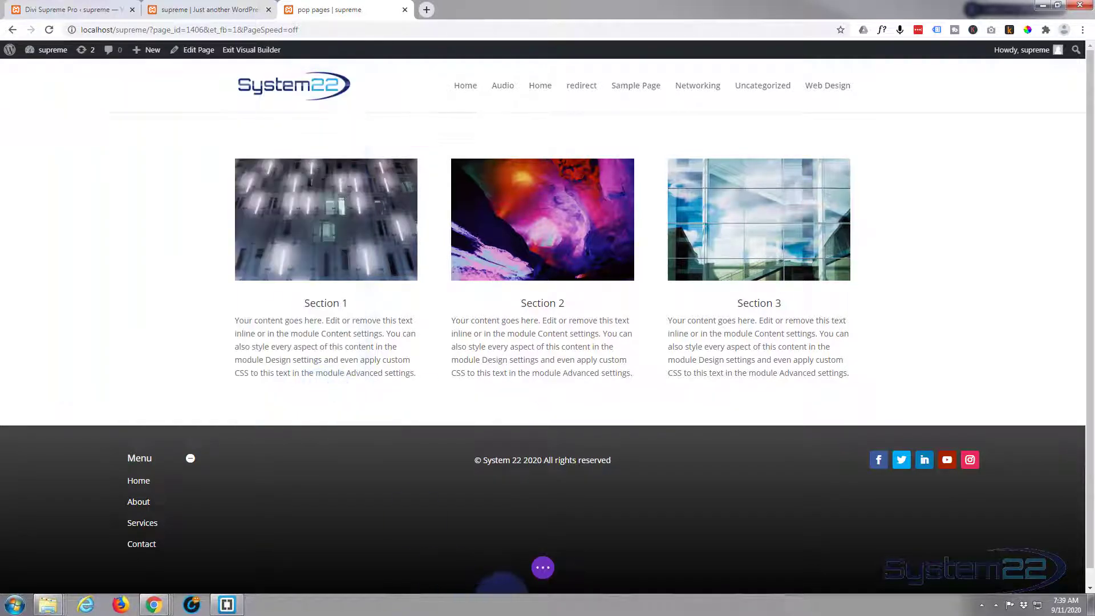
Save the page and exit the Visual Builder to the live page
click(542, 569)
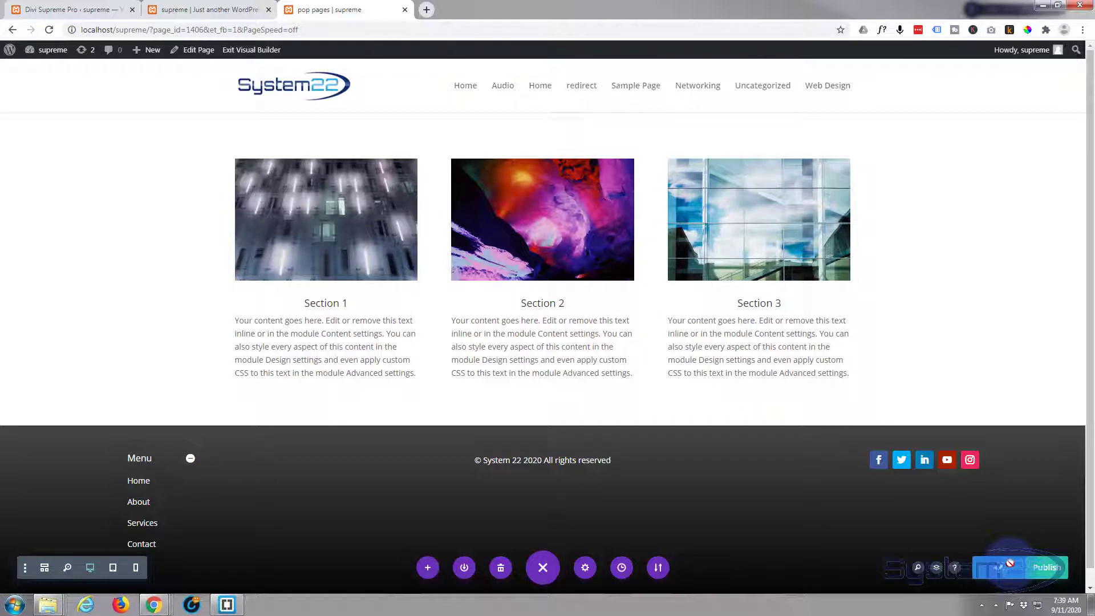
click(249, 51)
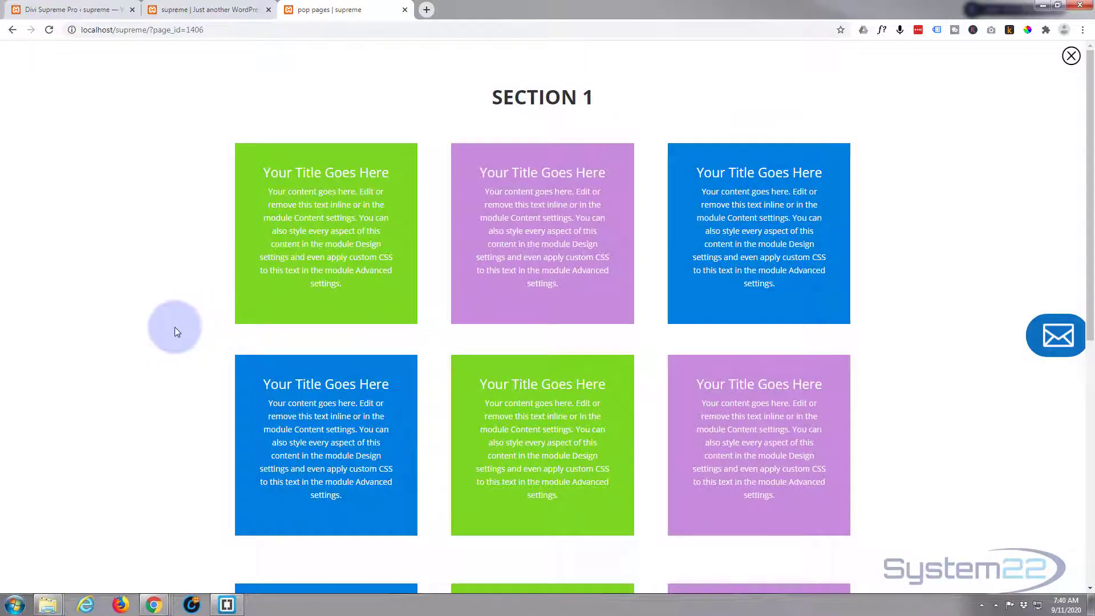
Look through the Section 1 blurb's popup on the live page down to its end and close it
scroll(175, 327, down, 5)
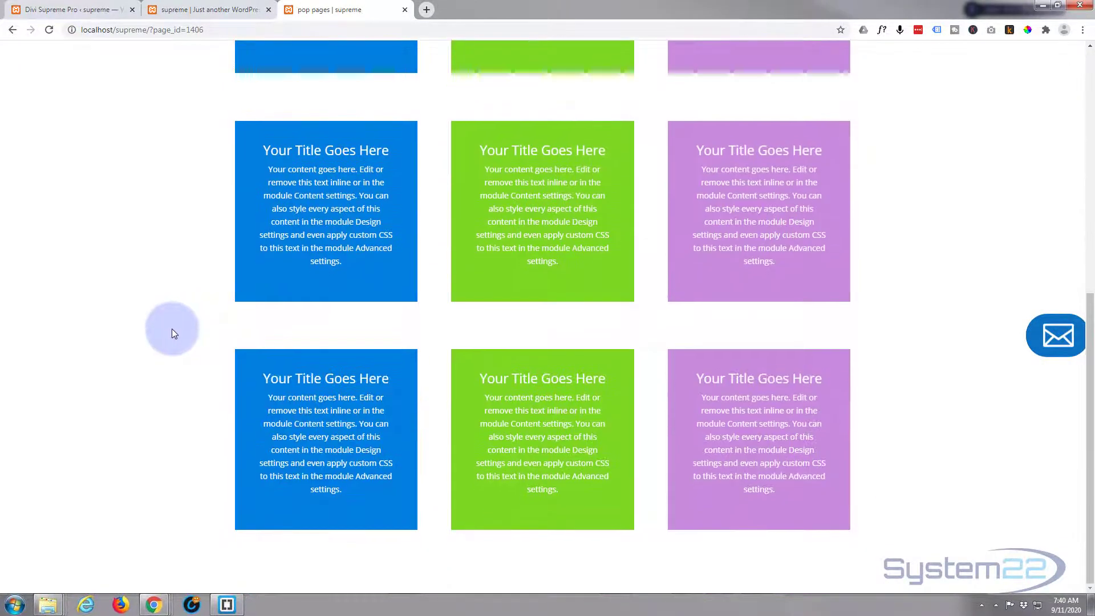
scroll(173, 330, up, 5)
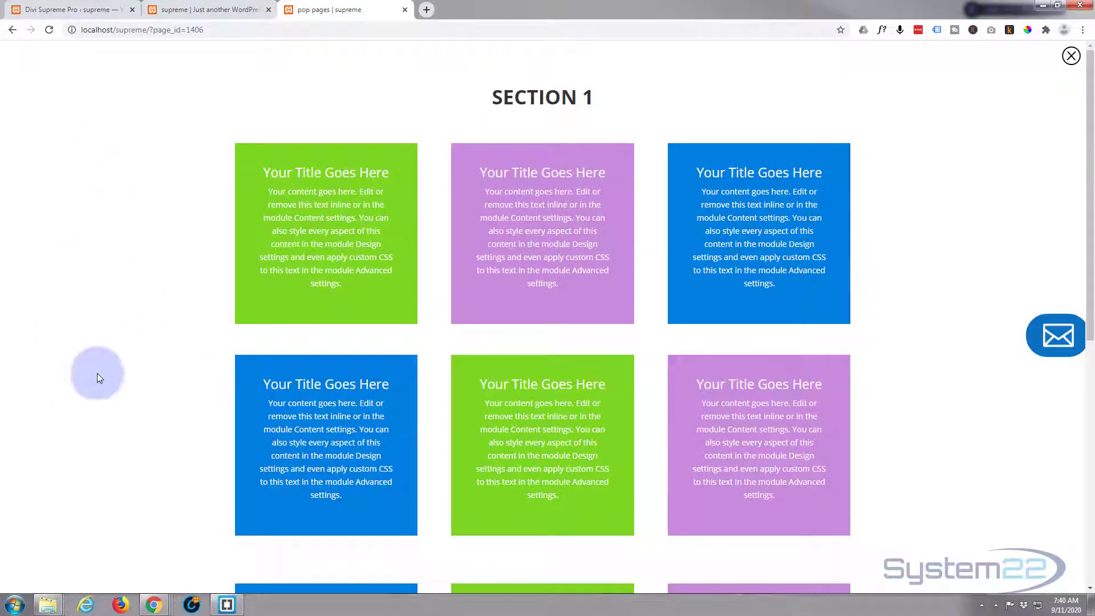
click(1071, 56)
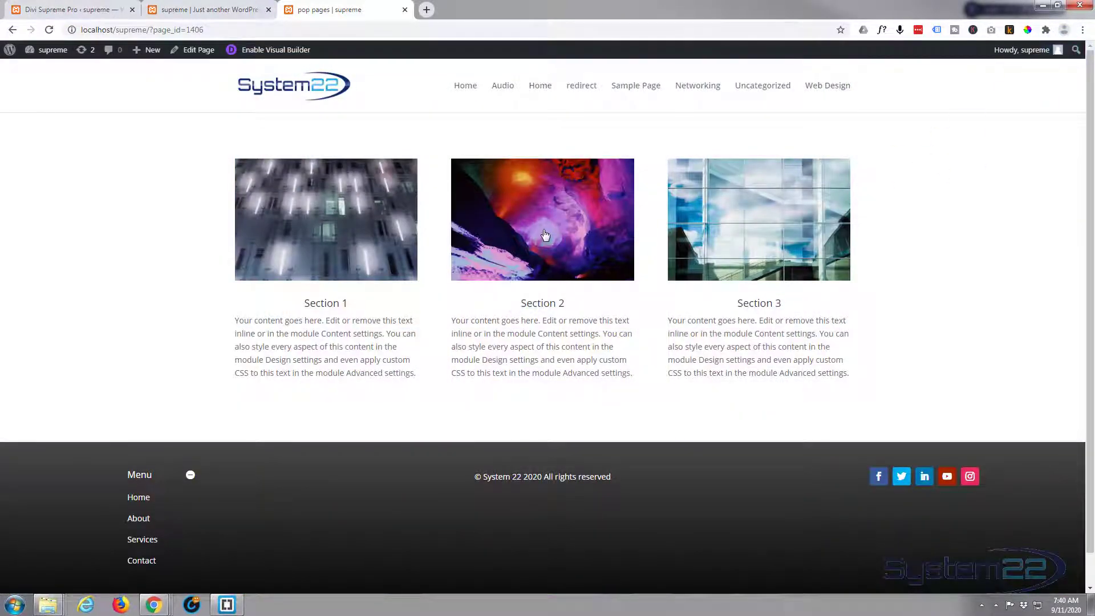
Open the Section 2 blurb's popup on the live page, look through its image grid and close it
click(545, 235)
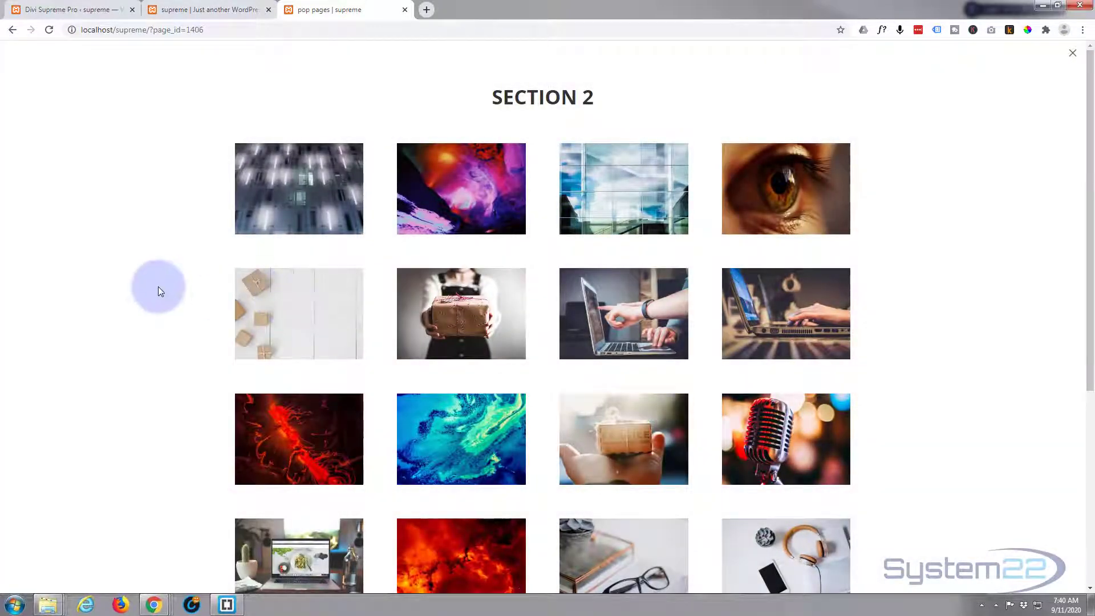
scroll(159, 286, down, 5)
scroll(159, 288, up, 3)
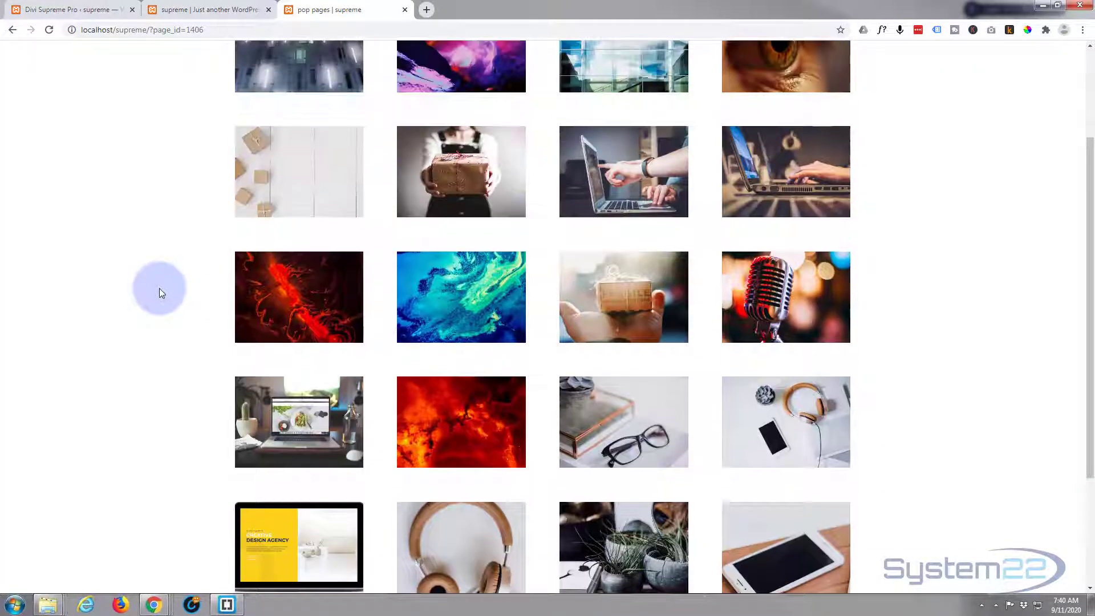
scroll(160, 289, up, 3)
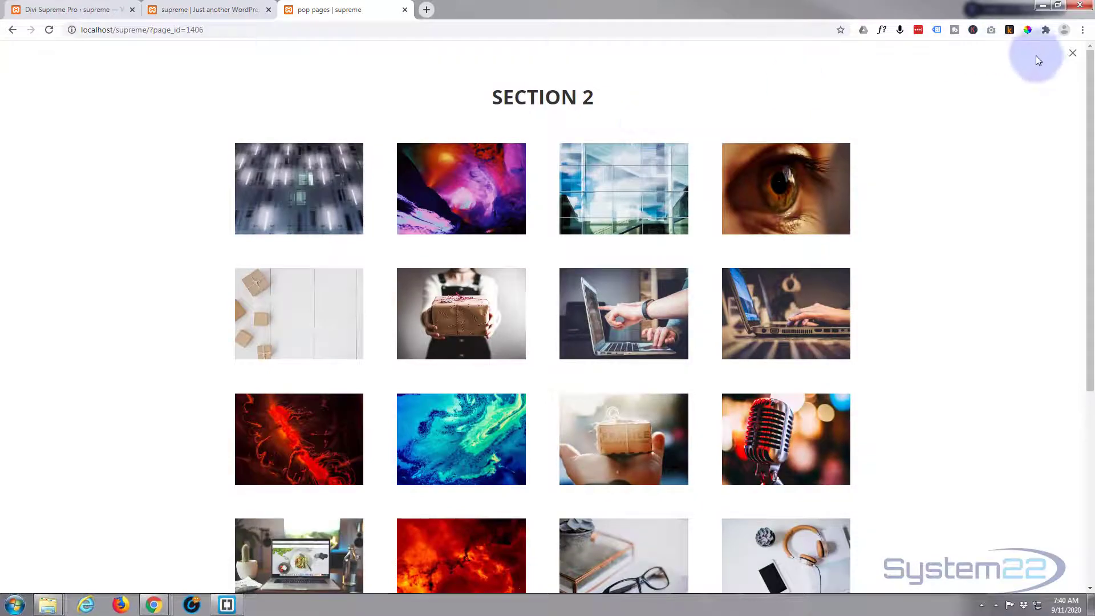
click(1072, 53)
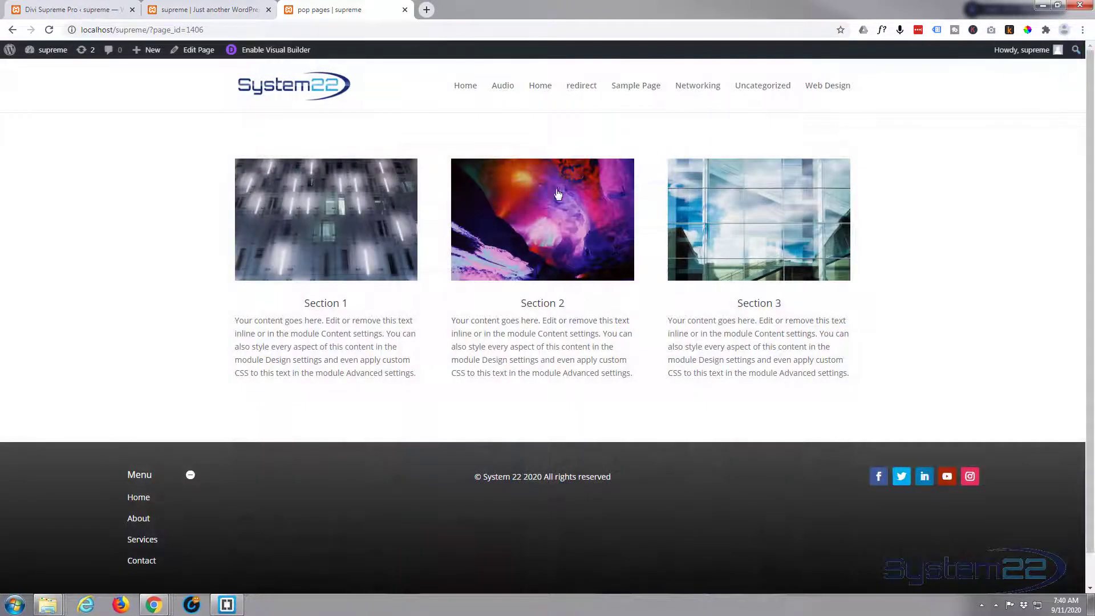
Open, look through and close the Section 3 blurb's popup, and check opening and closing the Section 1 popup again
click(786, 245)
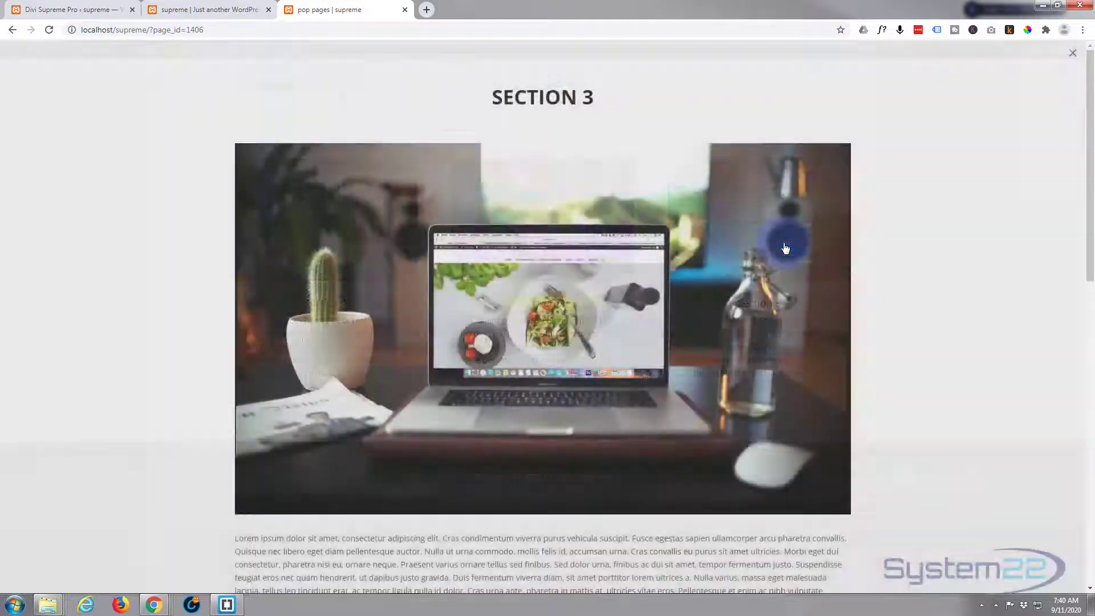
scroll(151, 231, down, 15)
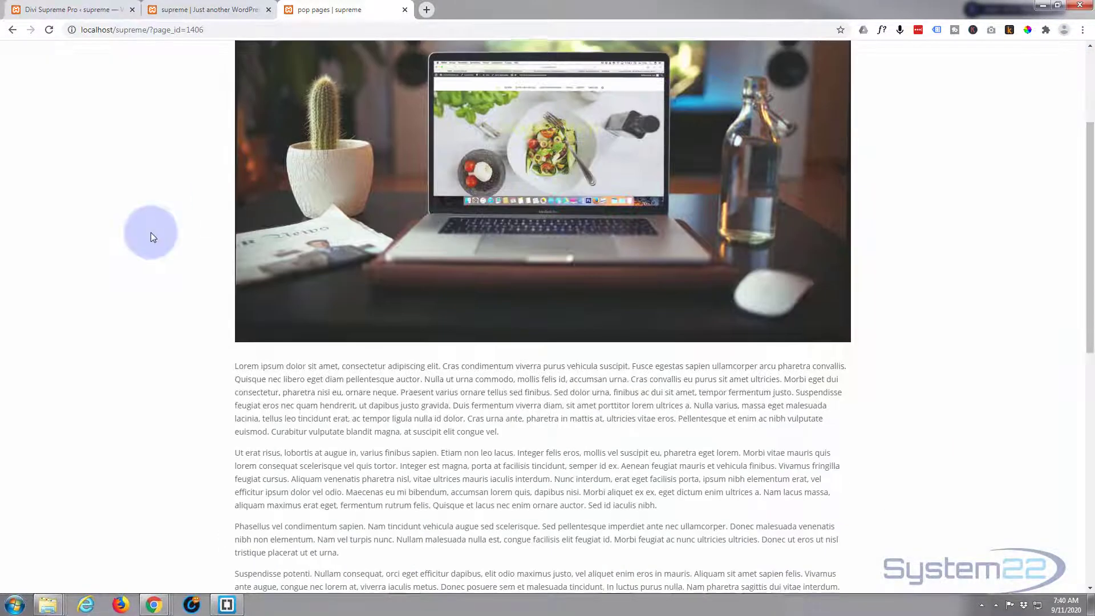
scroll(151, 237, up, 15)
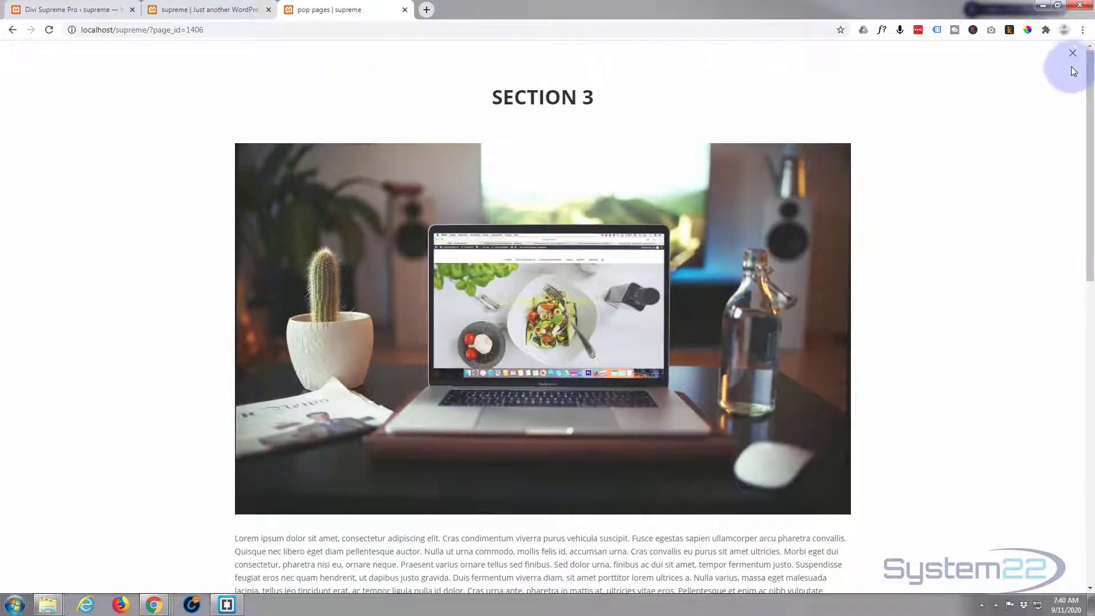
click(1073, 55)
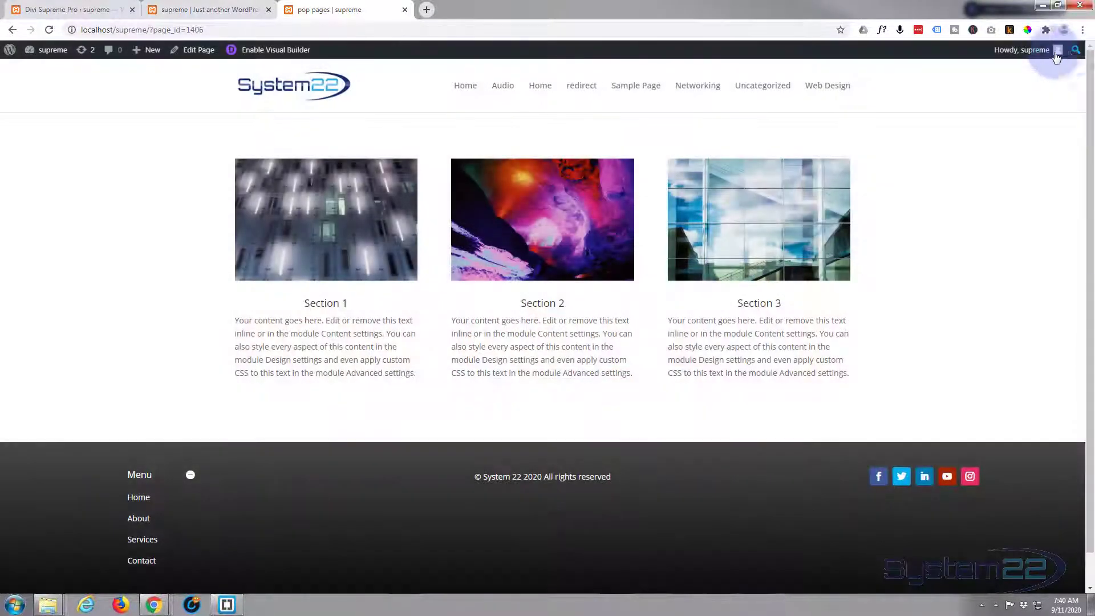
click(323, 245)
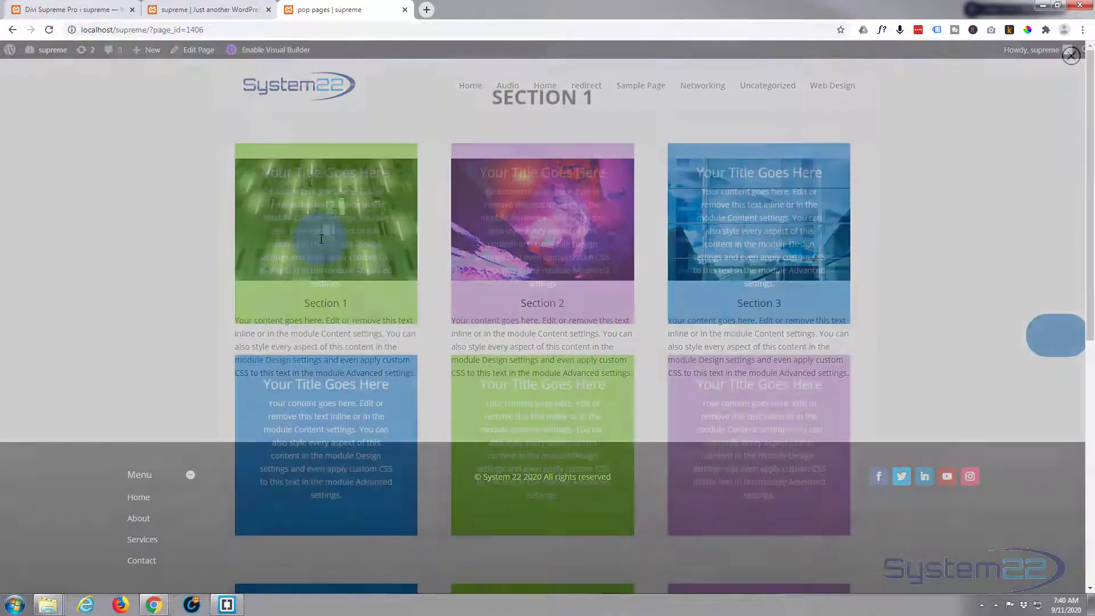
click(1072, 57)
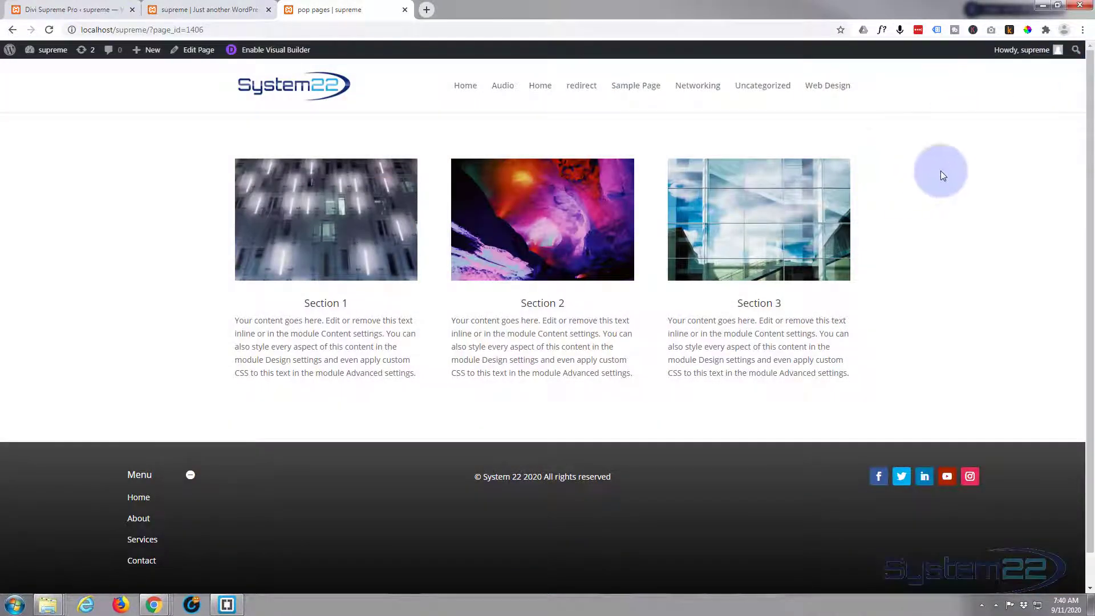